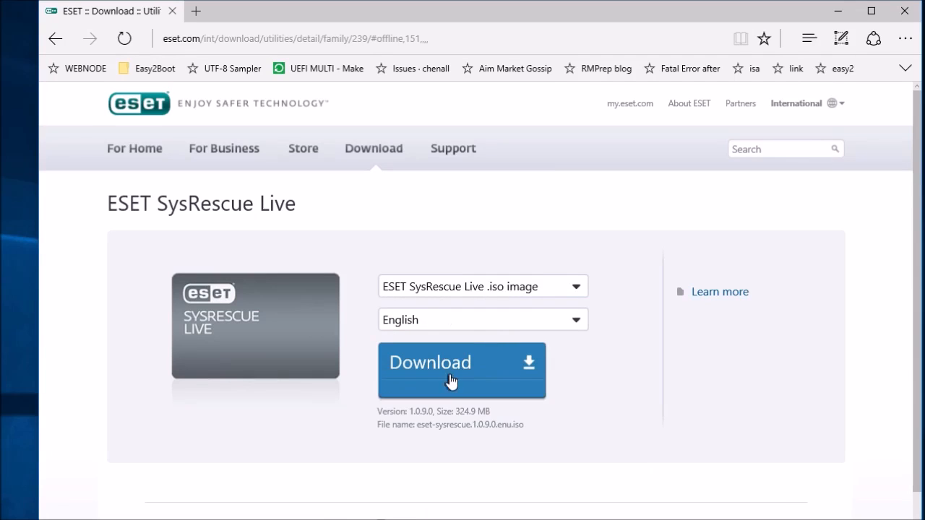
Step: Select the Live CD/USB Creator for Microsoft Windows as the SysRescue Live download type, and minimize the browser
{"action": "left_click", "coordinate": [561, 304]}
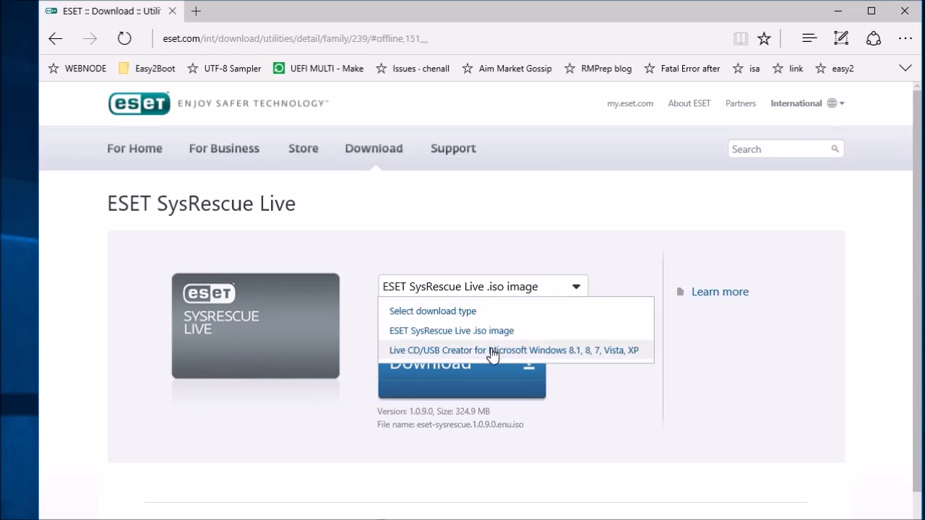
{"action": "left_click", "coordinate": [491, 350]}
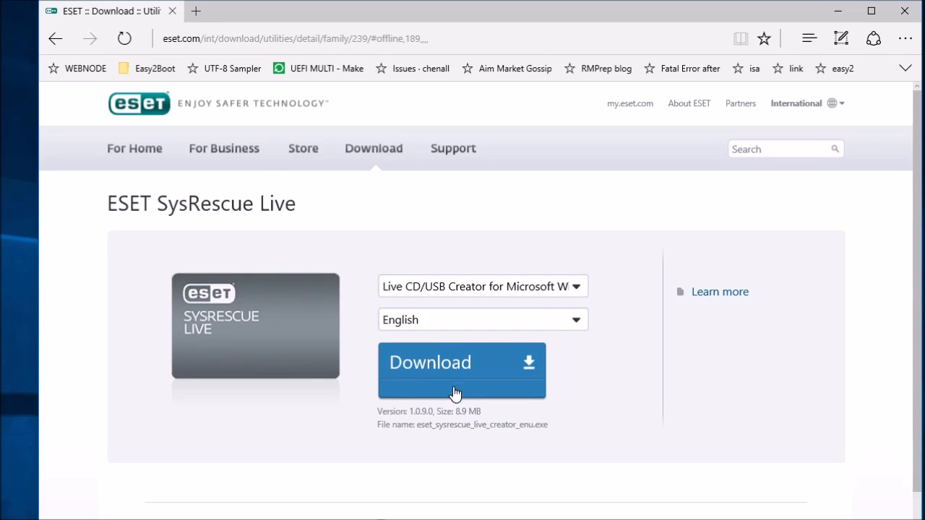
{"action": "left_click", "coordinate": [838, 15]}
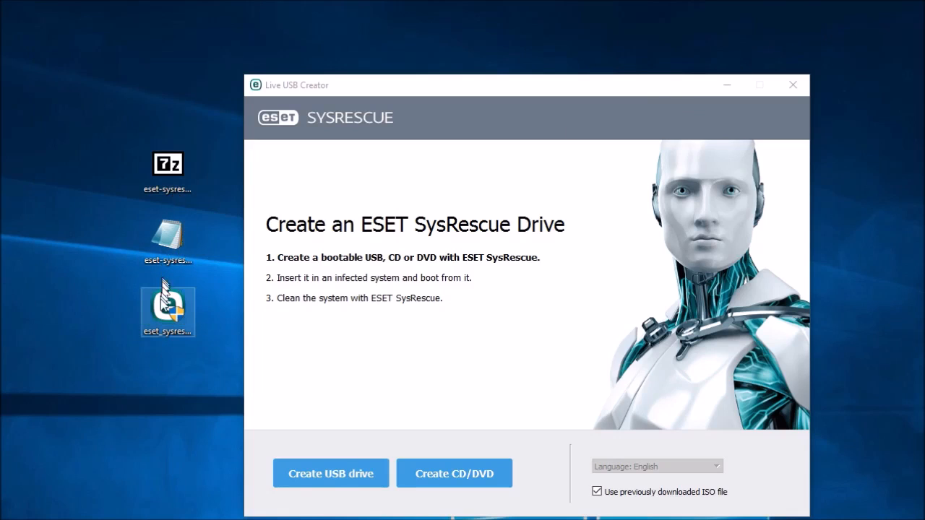
Step: Check the full names of the downloaded SysRescue ISO and Live USB Creator files on the desktop
{"action": "left_click", "coordinate": [163, 315]}
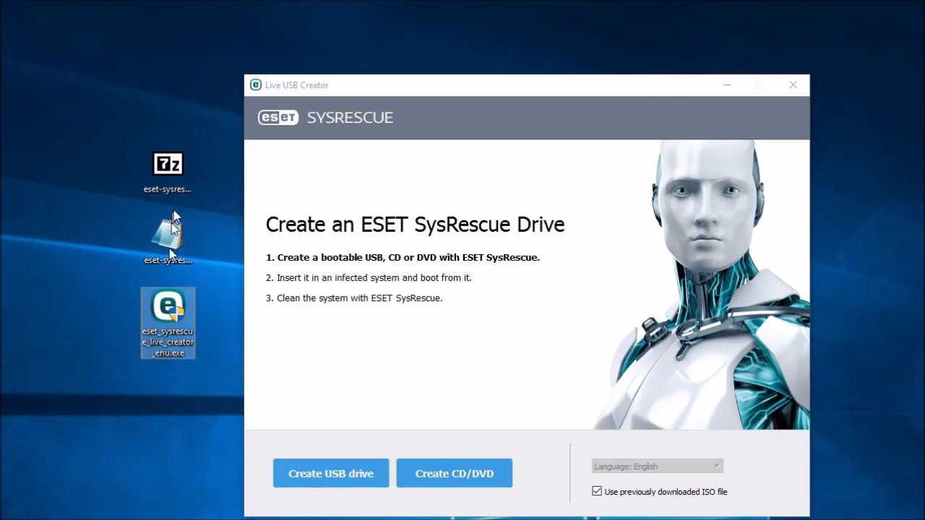
{"action": "left_click", "coordinate": [179, 174]}
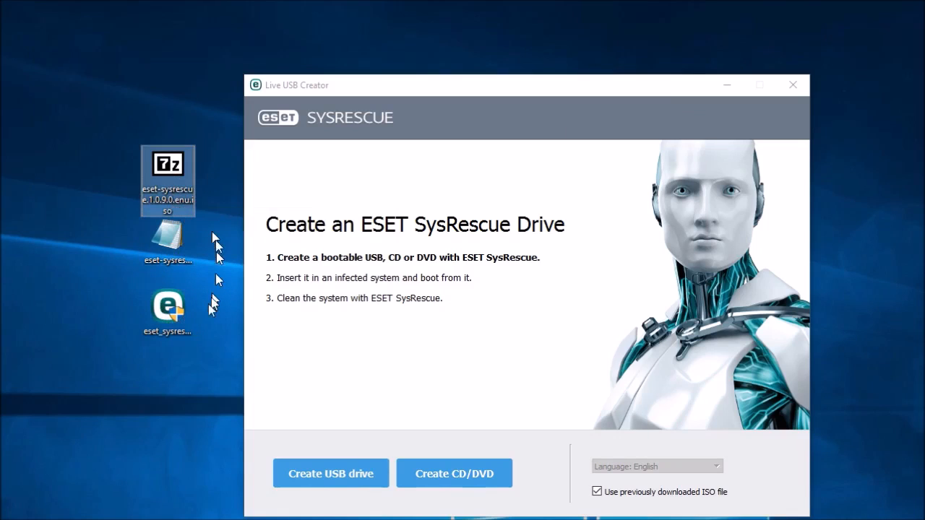
{"action": "left_click", "coordinate": [182, 320]}
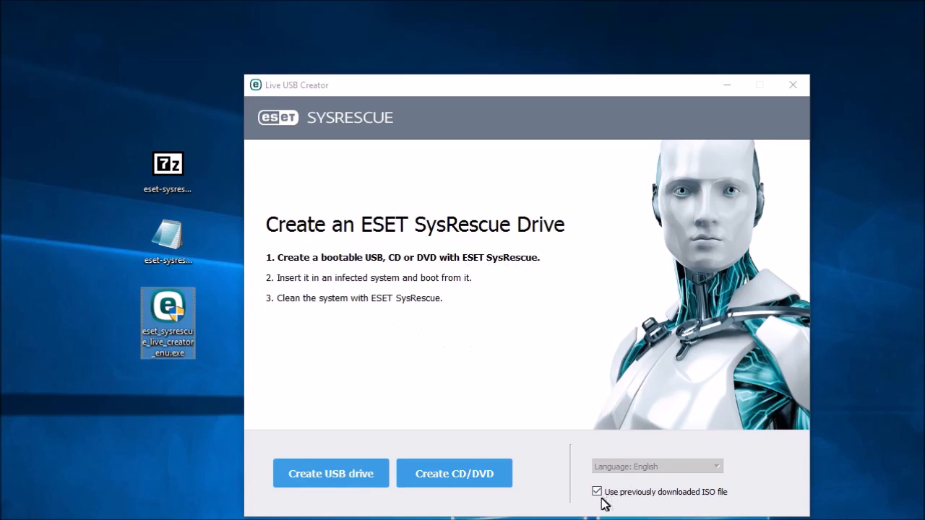
Step: Load the previously downloaded eset-sysrescue.1.0.9.0.enu.iso in Live USB Creator and select the HP v135w USB device as the target drive
{"action": "left_click", "coordinate": [664, 498]}
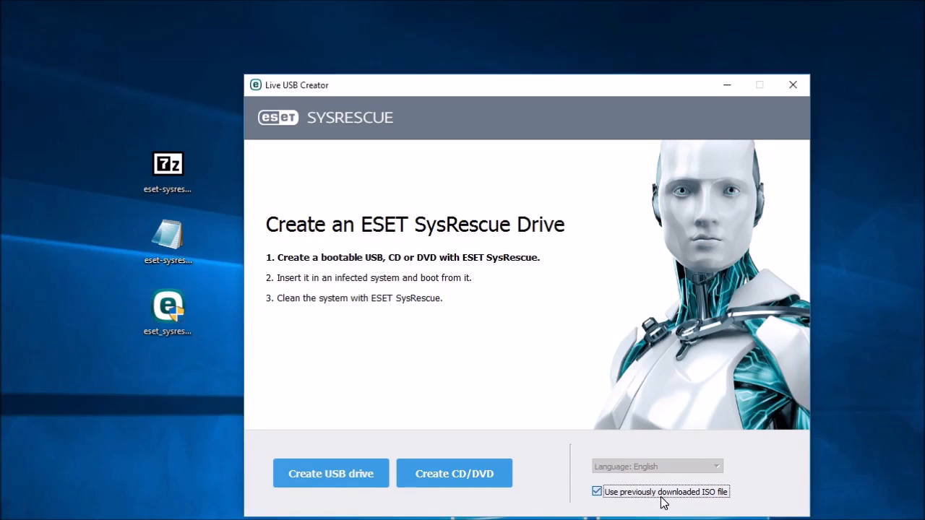
{"action": "left_click", "coordinate": [662, 501]}
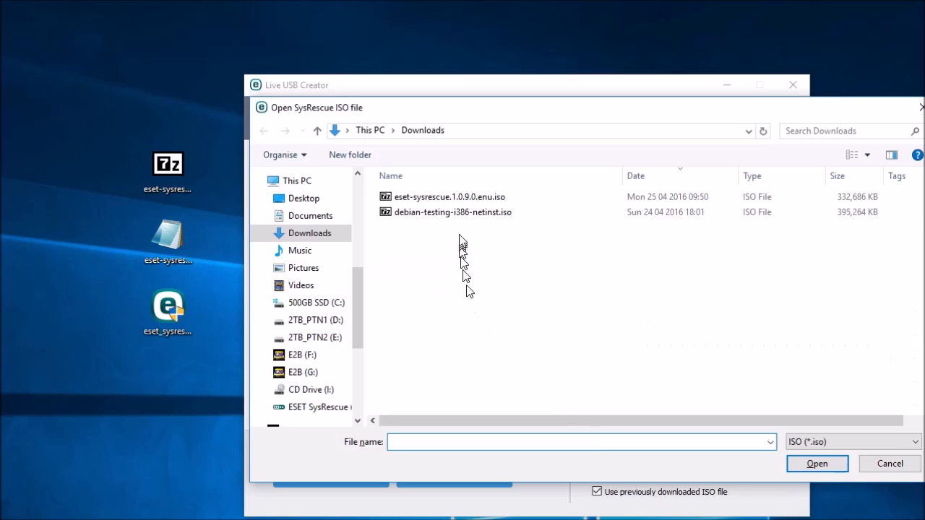
{"action": "double_click", "coordinate": [459, 201]}
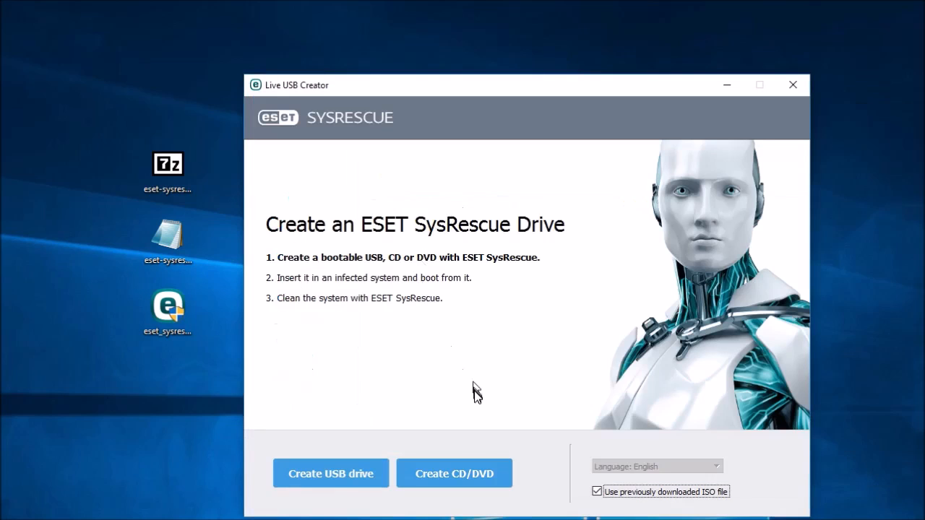
{"action": "left_click", "coordinate": [323, 477]}
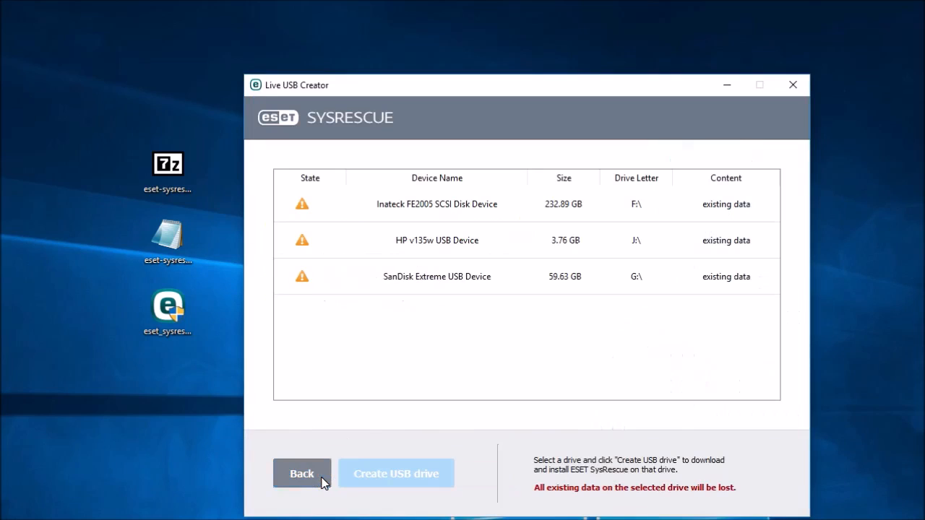
{"action": "left_click", "coordinate": [456, 247]}
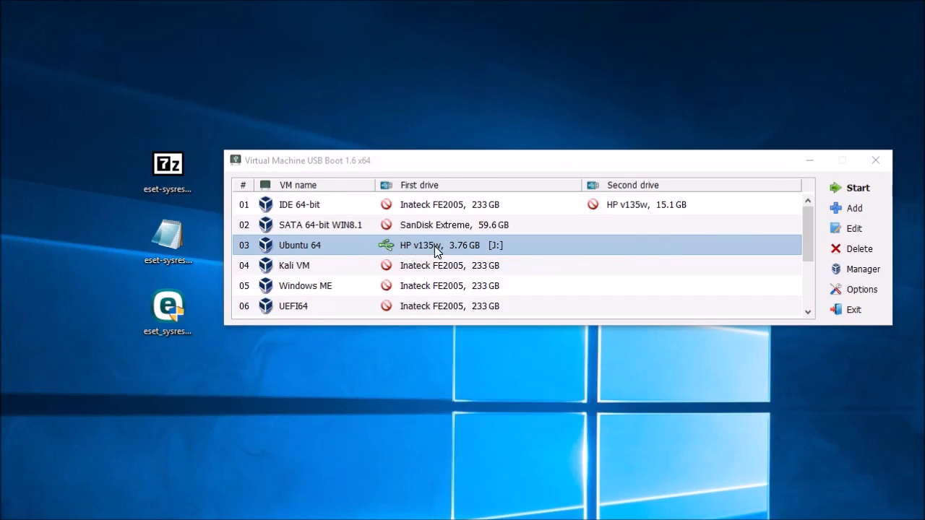
Step: Start the Ubuntu 64 virtual machine from the HP v135w drive and boot Run ESET SysRescue
{"action": "left_click", "coordinate": [847, 189]}
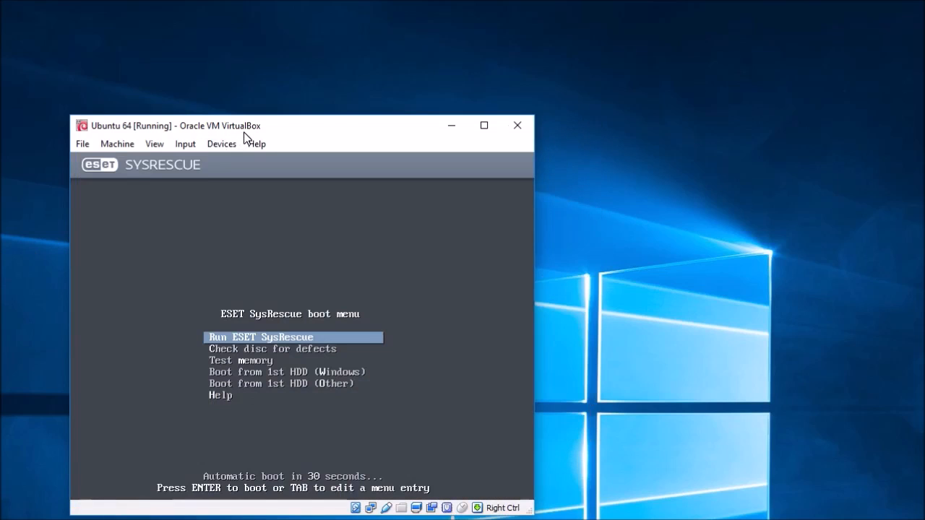
{"action": "key", "text": "Return"}
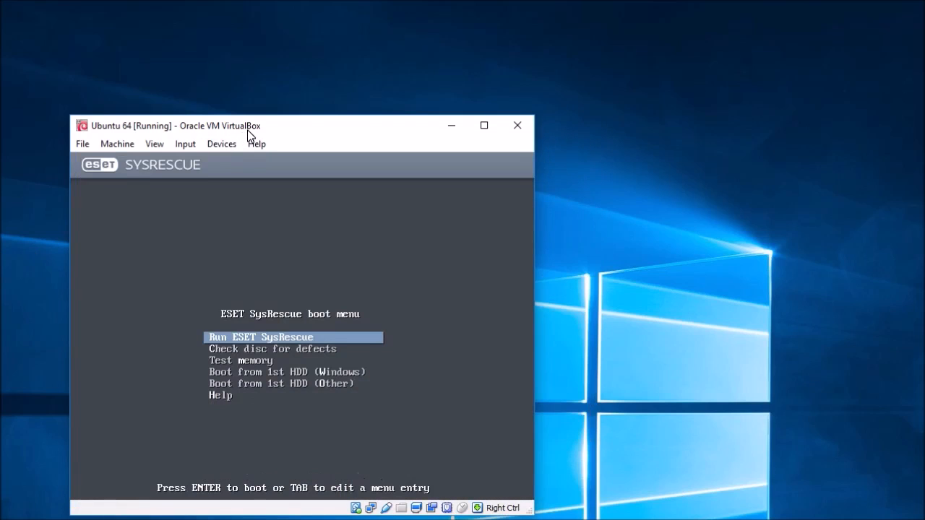
{"action": "left_click_drag", "start_coordinate": [250, 124], "coordinate": [509, 44]}
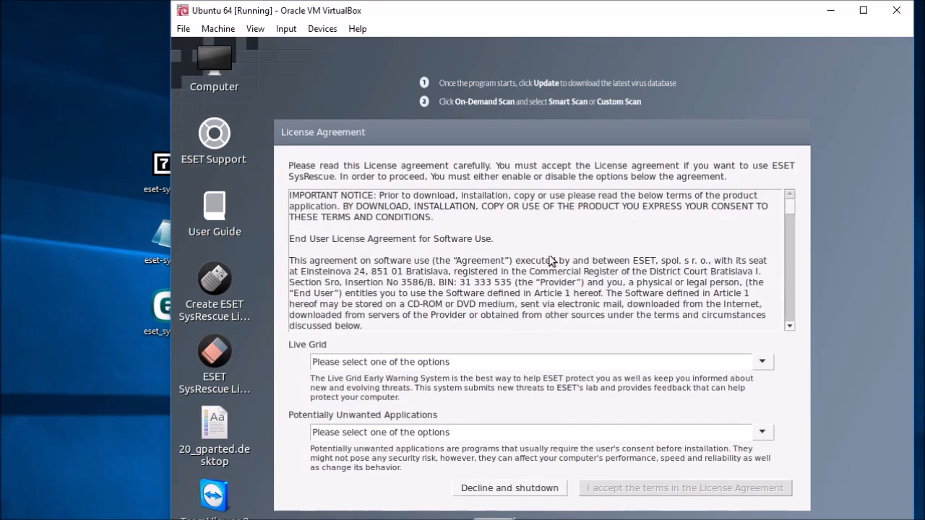
Step: Disable the Live Grid Early Warning System and detection of potentially unwanted applications, and accept the license agreement
{"action": "left_click", "coordinate": [759, 363]}
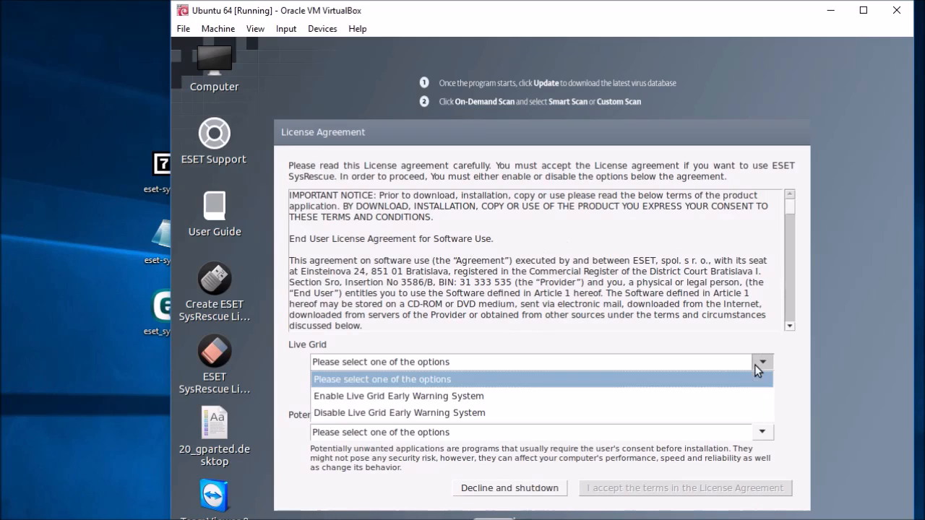
{"action": "left_click", "coordinate": [639, 410]}
{"action": "left_click", "coordinate": [706, 432]}
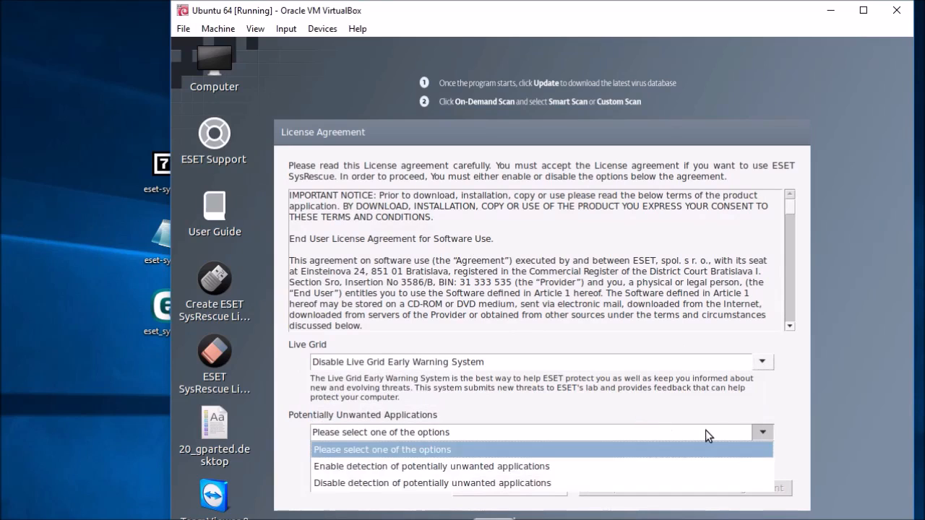
{"action": "left_click", "coordinate": [617, 482]}
{"action": "left_click", "coordinate": [649, 488]}
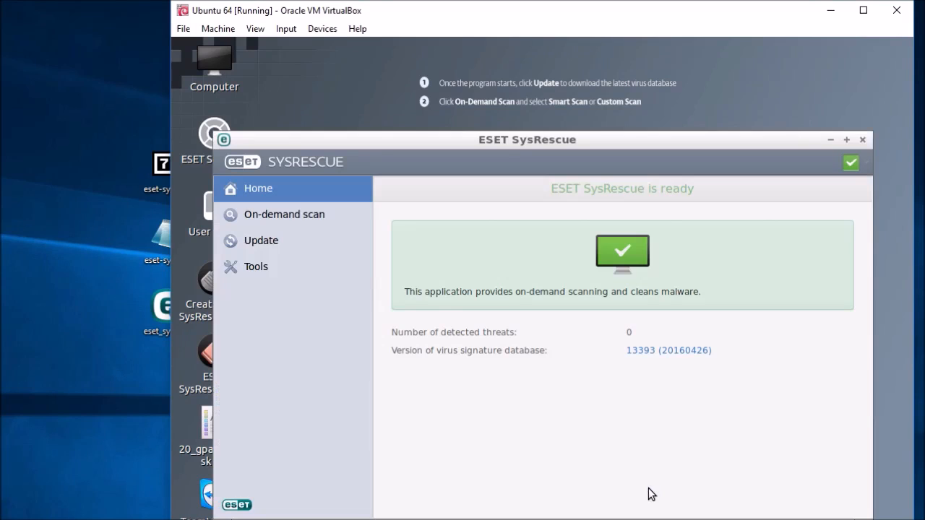
Step: Update the virus signature database in ESET SysRescue and shut down the session
{"action": "left_click", "coordinate": [269, 244]}
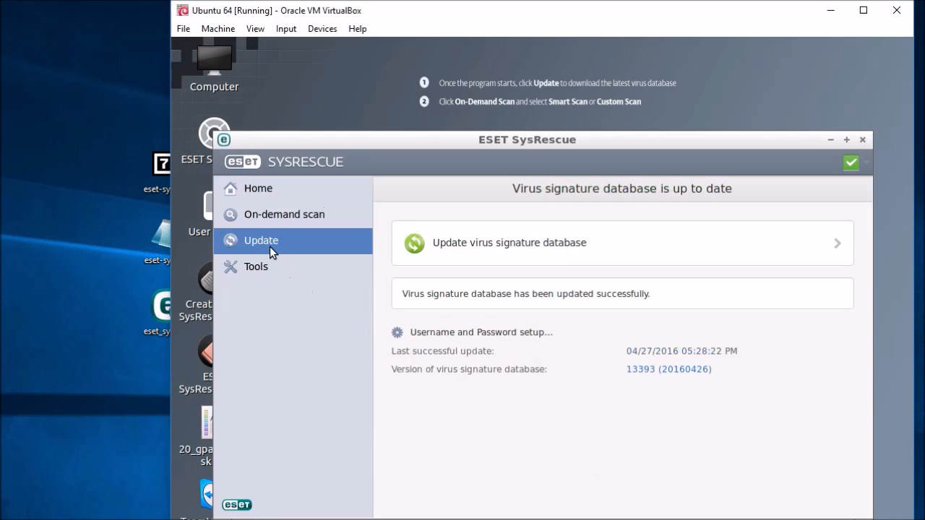
{"action": "left_click", "coordinate": [459, 247]}
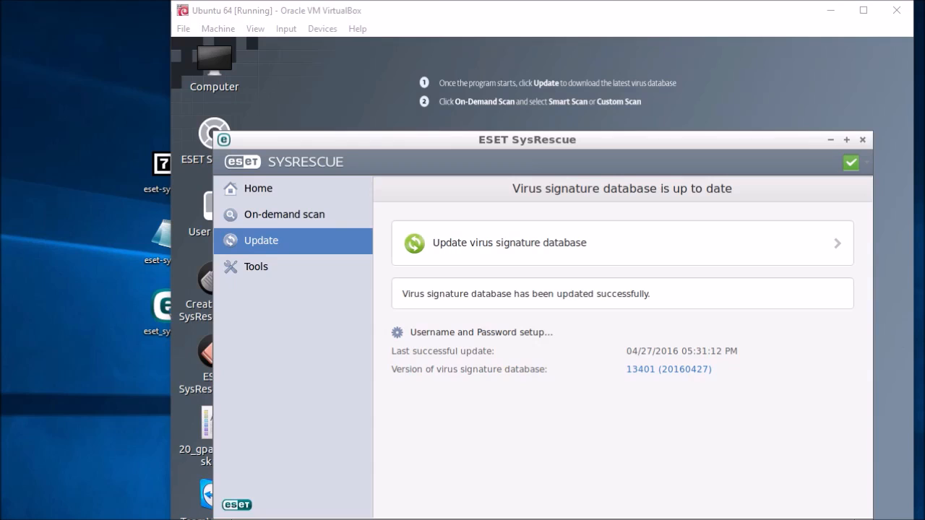
{"action": "left_click", "coordinate": [181, 519]}
{"action": "left_click", "coordinate": [205, 519]}
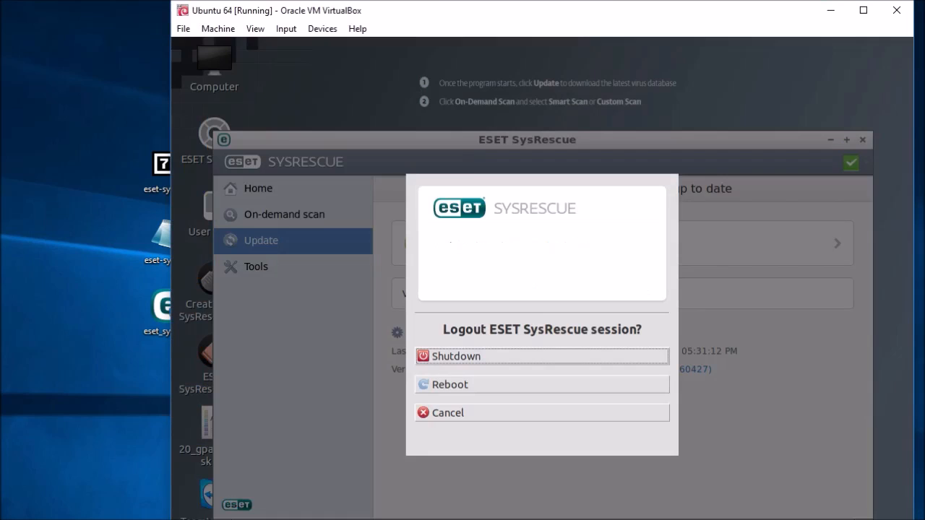
{"action": "left_click", "coordinate": [517, 355]}
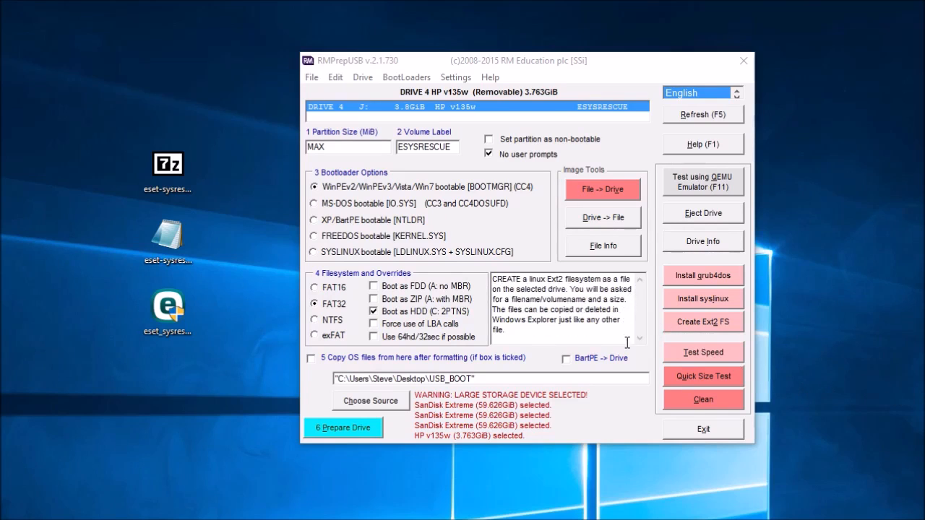
Step: Start a drive-to-file image of the HP v135w drive in RMPrepUSB, naming the output file eset on the Desktop
{"action": "left_click", "coordinate": [599, 222]}
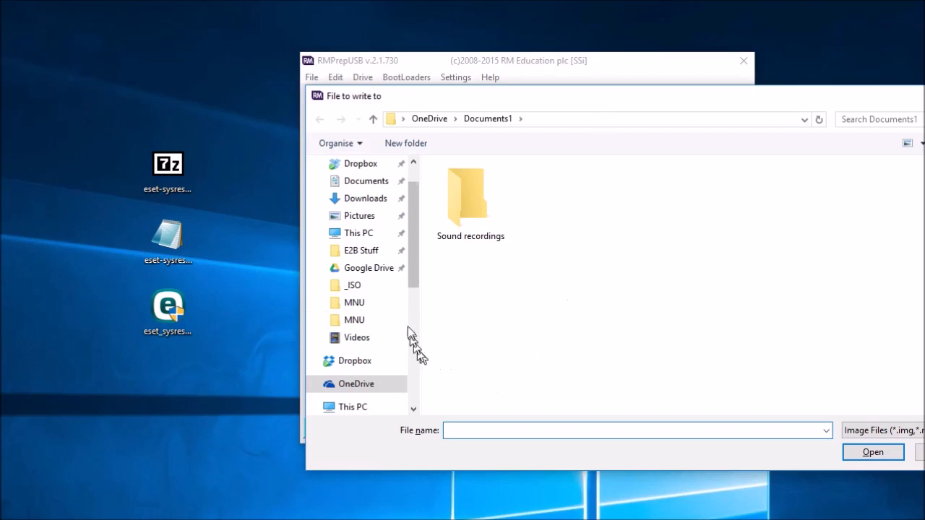
{"action": "scroll", "coordinate": [409, 257], "scroll_direction": "up", "scroll_amount": 2}
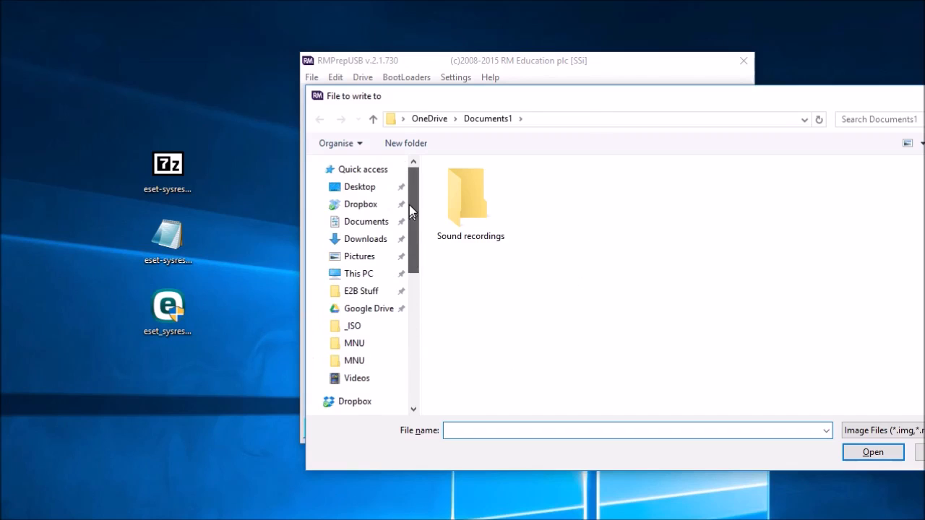
{"action": "left_click", "coordinate": [362, 188]}
{"action": "left_click", "coordinate": [490, 431]}
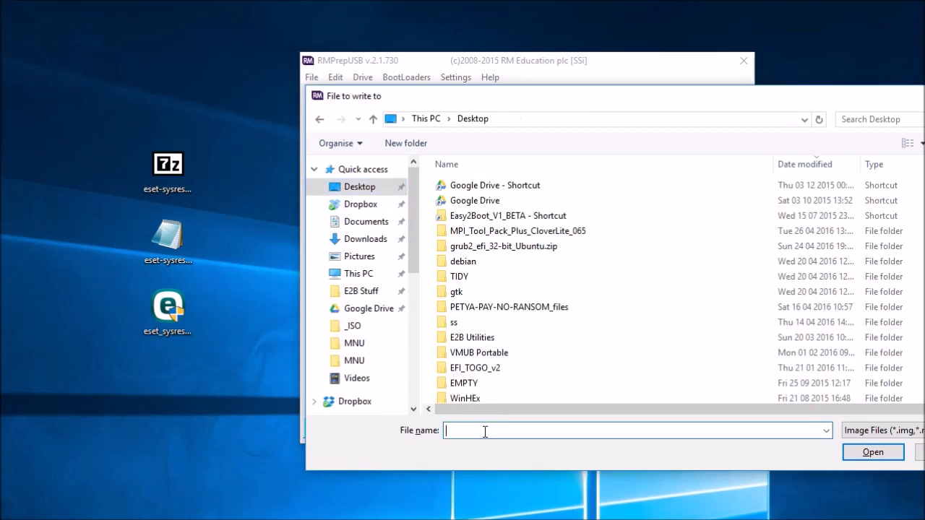
{"action": "type", "text": "eset"}
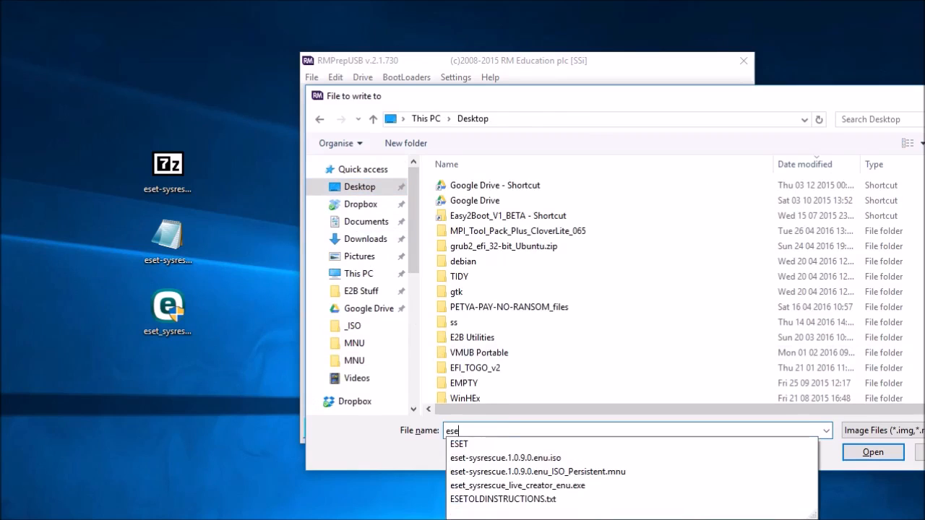
{"action": "left_click", "coordinate": [893, 451]}
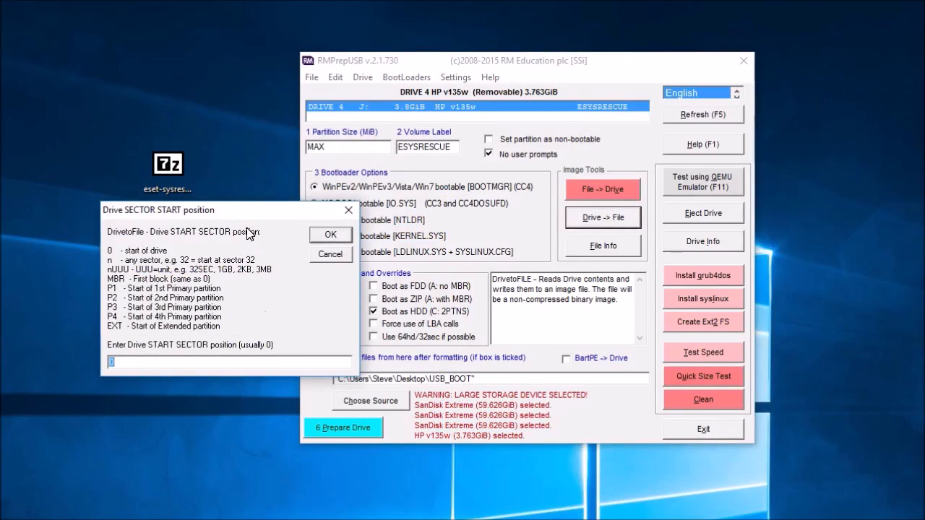
Step: Write the third partition to the image file with start P3, length P3 and file start position 0, and exit RMPrepUSB
{"action": "type", "text": "p3"}
{"action": "key", "text": "Return"}
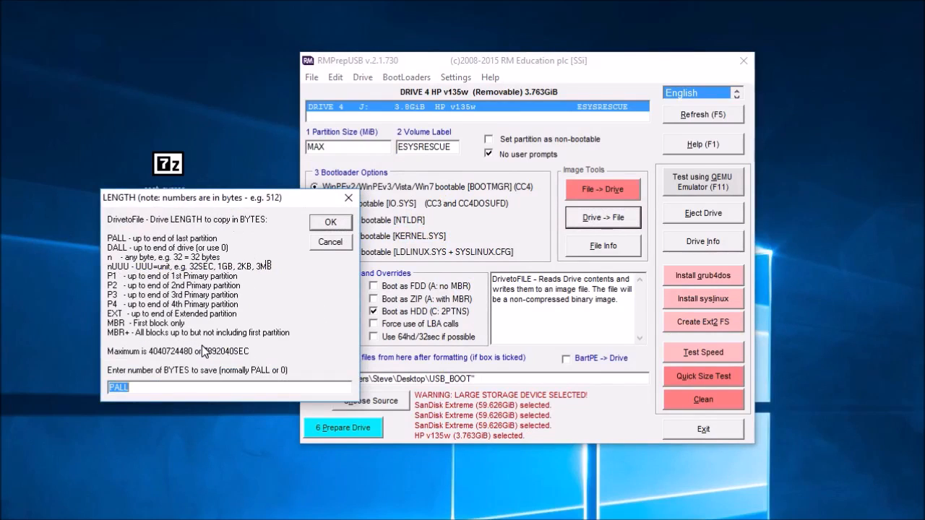
{"action": "type", "text": "p3"}
{"action": "key", "text": "Return"}
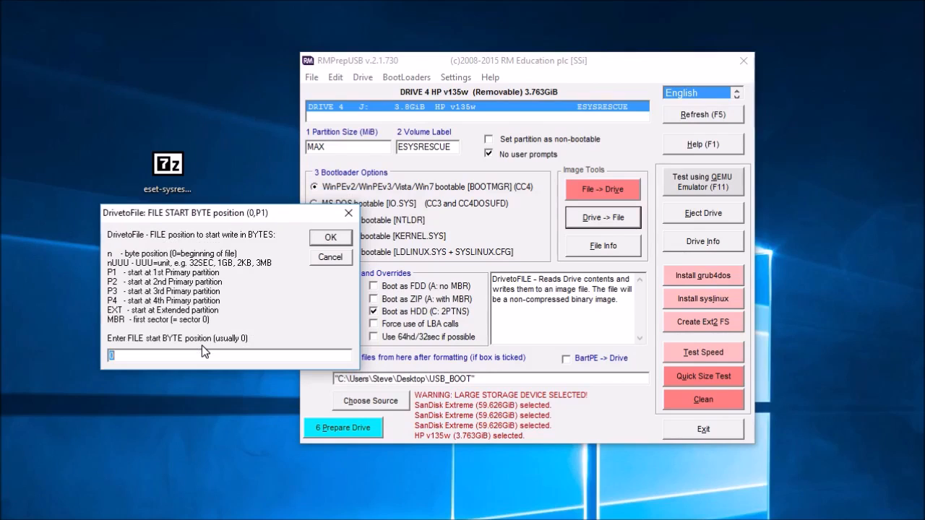
{"action": "type", "text": "0"}
{"action": "key", "text": "Return"}
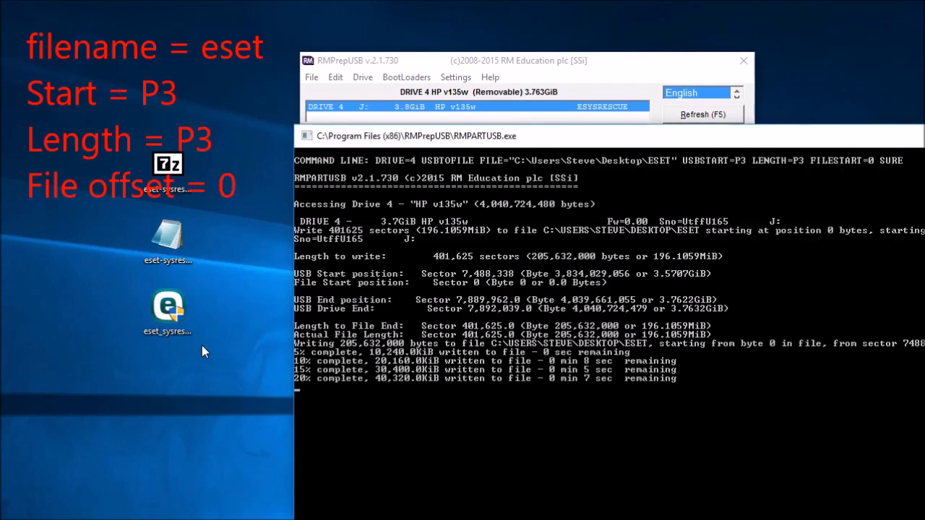
{"action": "left_click_drag", "start_coordinate": [399, 142], "coordinate": [331, 45]}
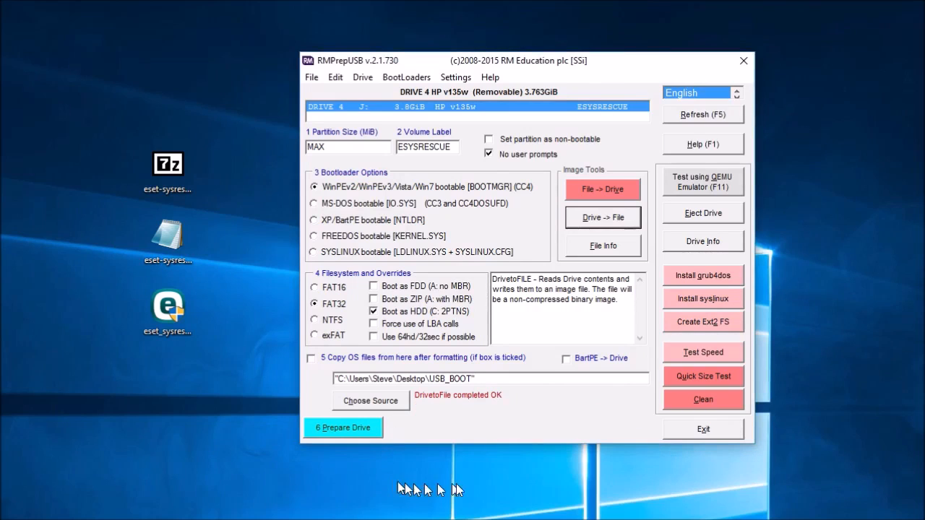
{"action": "left_click", "coordinate": [674, 429]}
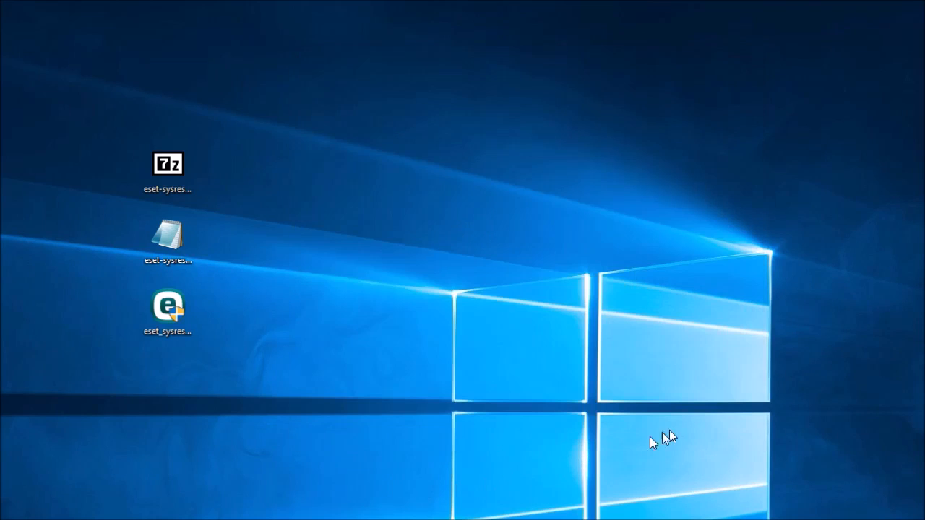
Step: Place the ESET image file below the other desktop icons and copy it to the root of the E2B (G:) drive
{"action": "left_click_drag", "start_coordinate": [58, 519], "coordinate": [181, 392]}
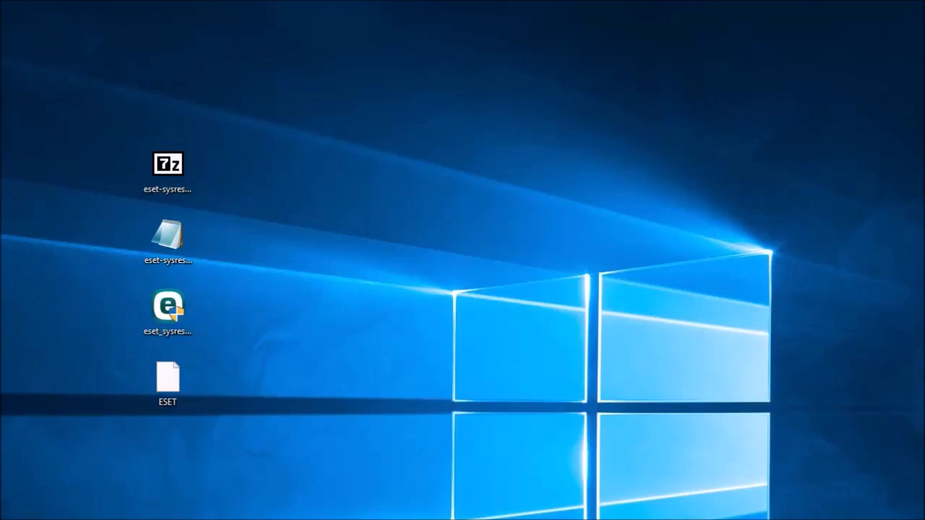
{"action": "left_click", "coordinate": [177, 243]}
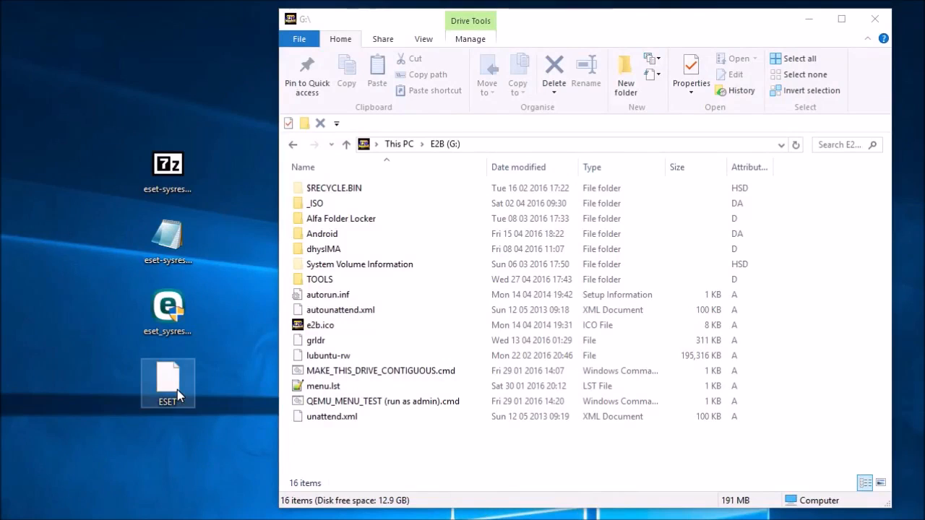
{"action": "left_click_drag", "start_coordinate": [175, 387], "coordinate": [424, 453]}
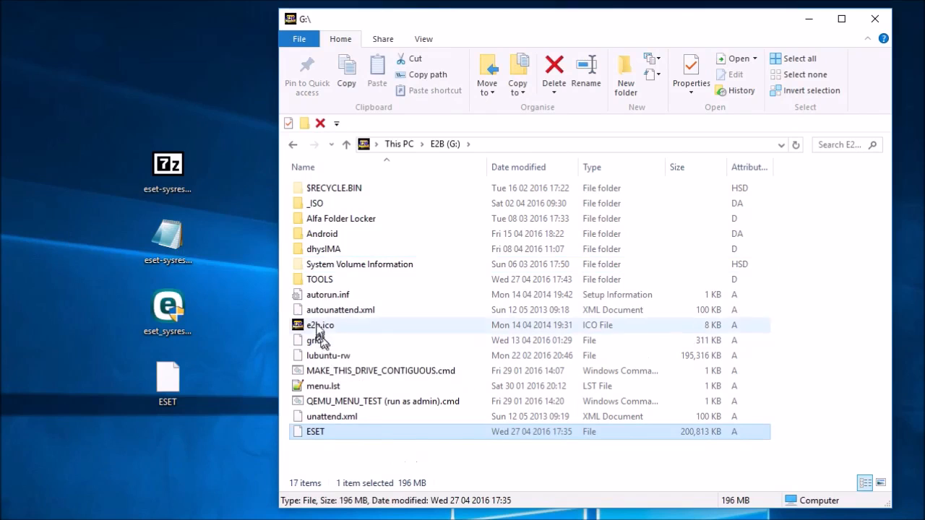
Step: Create a folder named MNU inside _ISO\ANTIVIRUS on the E2B drive and open it
{"action": "double_click", "coordinate": [320, 205]}
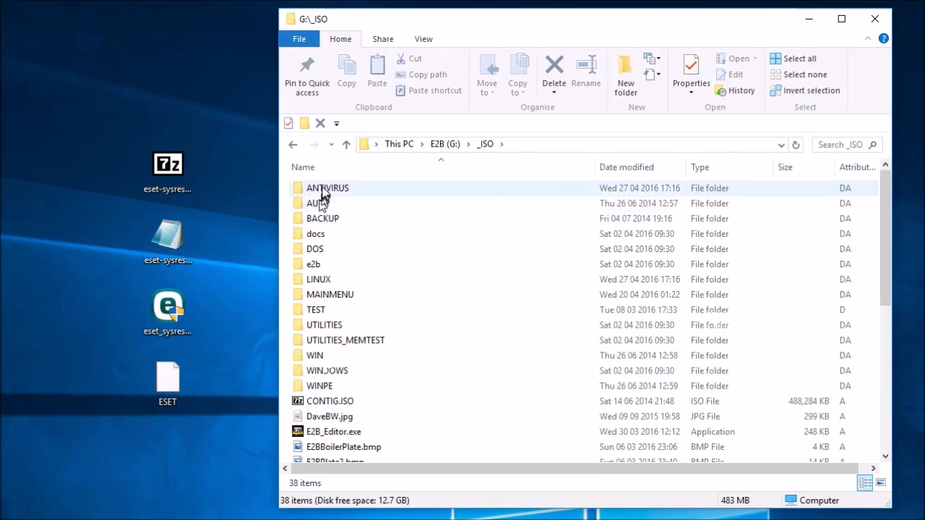
{"action": "double_click", "coordinate": [321, 189]}
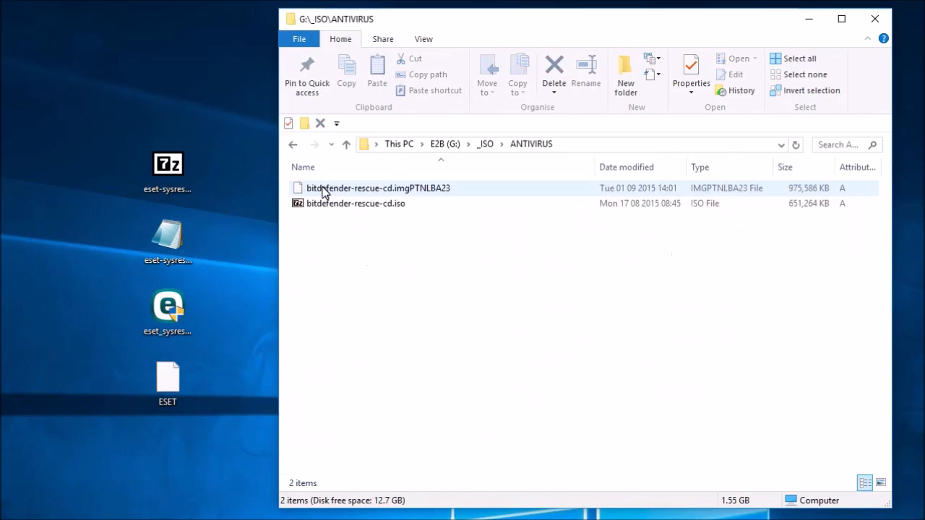
{"action": "right_click", "coordinate": [348, 275]}
{"action": "mouse_move", "coordinate": [434, 460]}
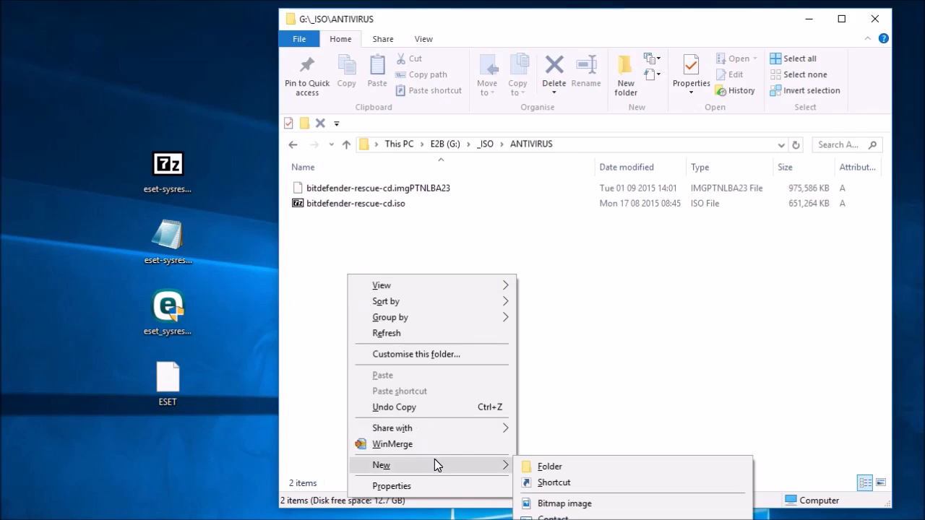
{"action": "left_click", "coordinate": [541, 465]}
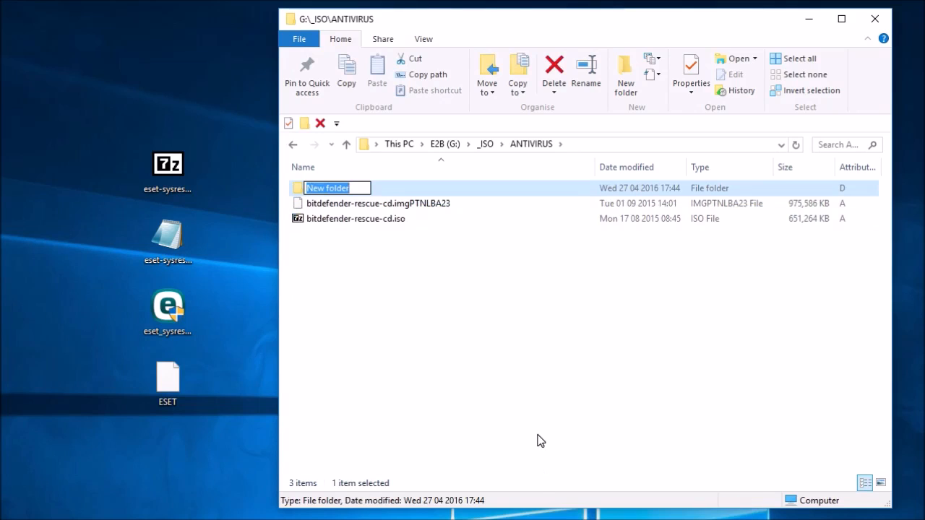
{"action": "type", "text": "MNU"}
{"action": "key", "text": "Return"}
{"action": "key", "text": "Return"}
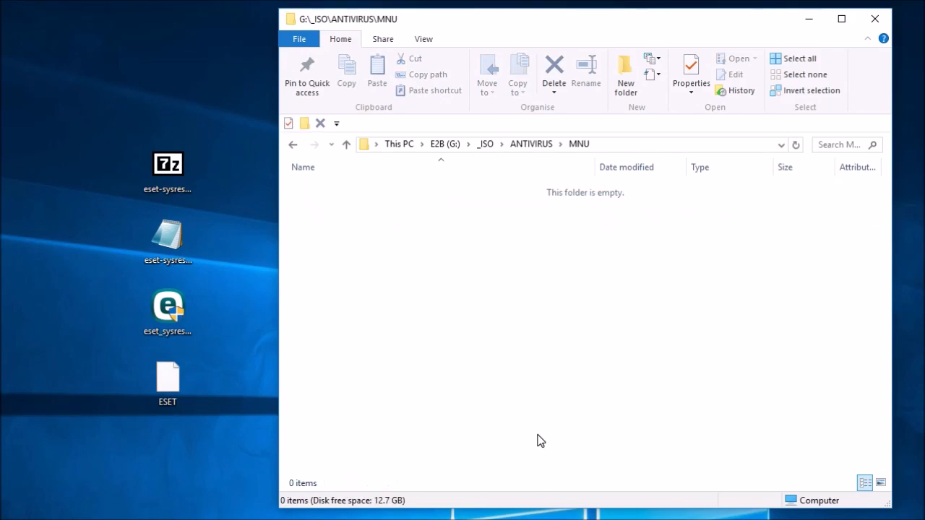
Step: Copy the eset-sysrescue.1.0.9.0.enu ISO and its _ISO_Persistent.mnu file from the desktop into the MNU folder
{"action": "left_click", "coordinate": [170, 179]}
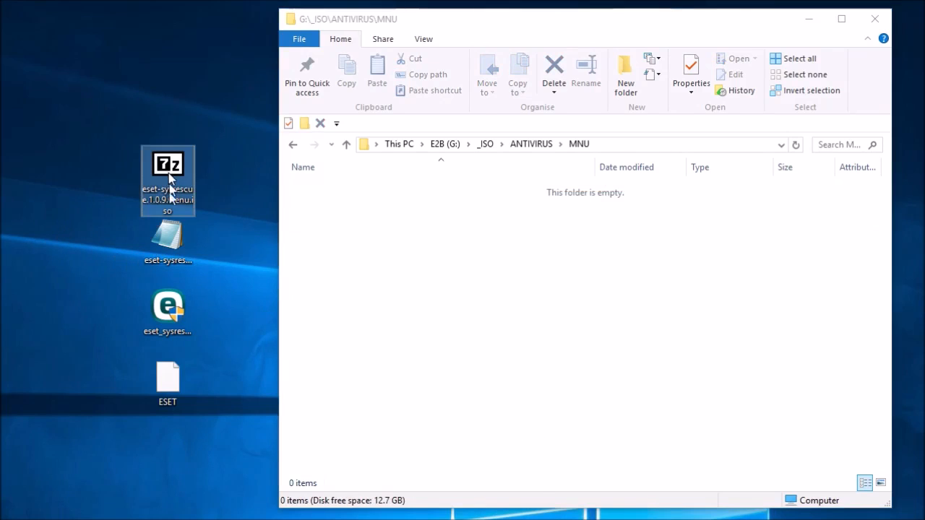
{"action": "left_click", "coordinate": [168, 235], "text": "ctrl"}
{"action": "left_click_drag", "start_coordinate": [170, 236], "coordinate": [447, 310]}
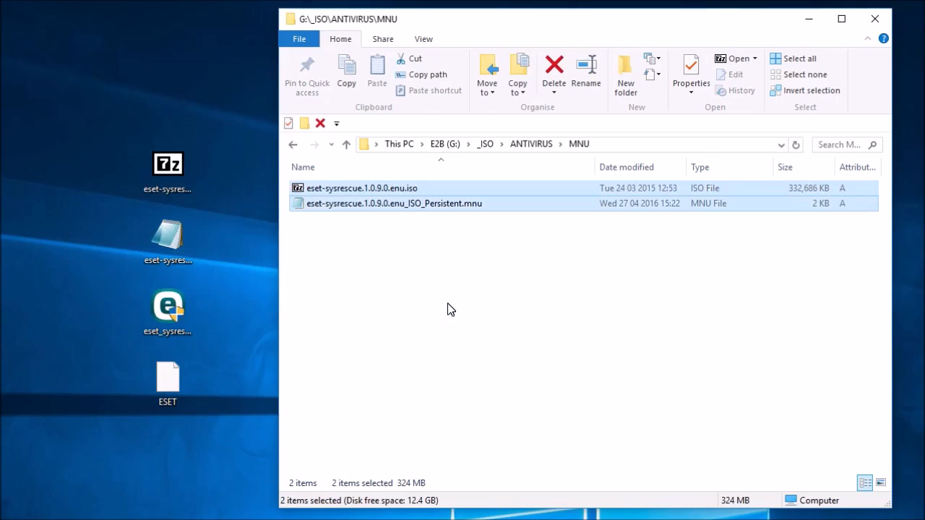
{"action": "left_click", "coordinate": [442, 313]}
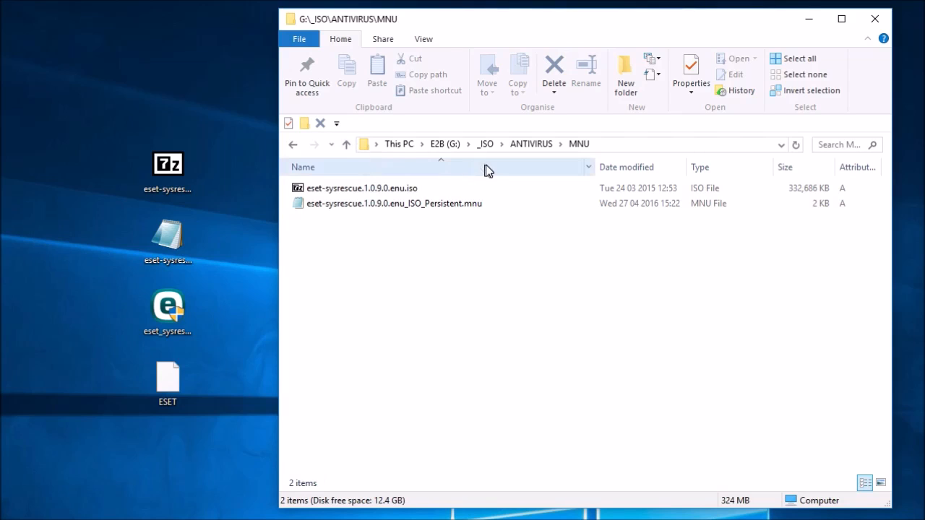
Step: Examine the ISO and PER path lines in eset-sysrescue.1.0.9.0.enu_ISO_Persistent.mnu in Notepad and close the file
{"action": "left_click", "coordinate": [373, 207]}
{"action": "double_click", "coordinate": [385, 204]}
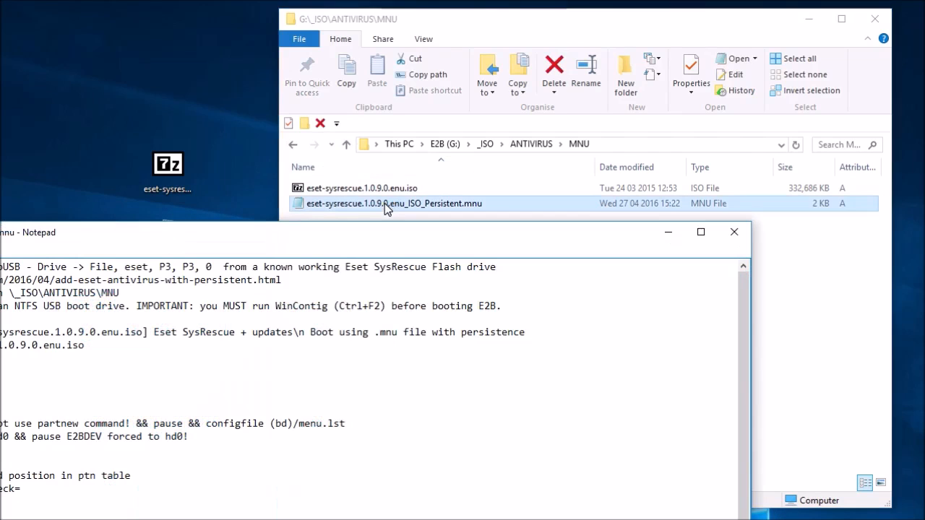
{"action": "left_click_drag", "start_coordinate": [226, 234], "coordinate": [585, 45]}
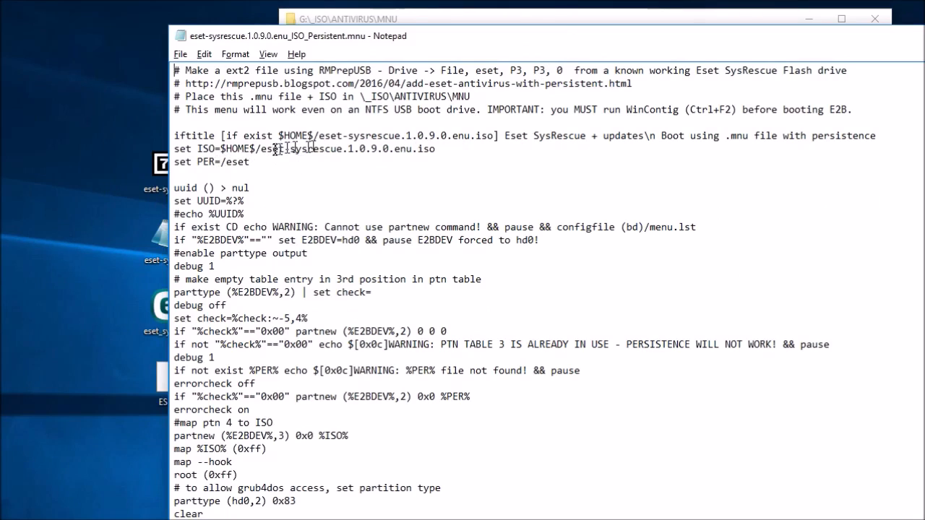
{"action": "left_click_drag", "start_coordinate": [437, 149], "coordinate": [232, 162]}
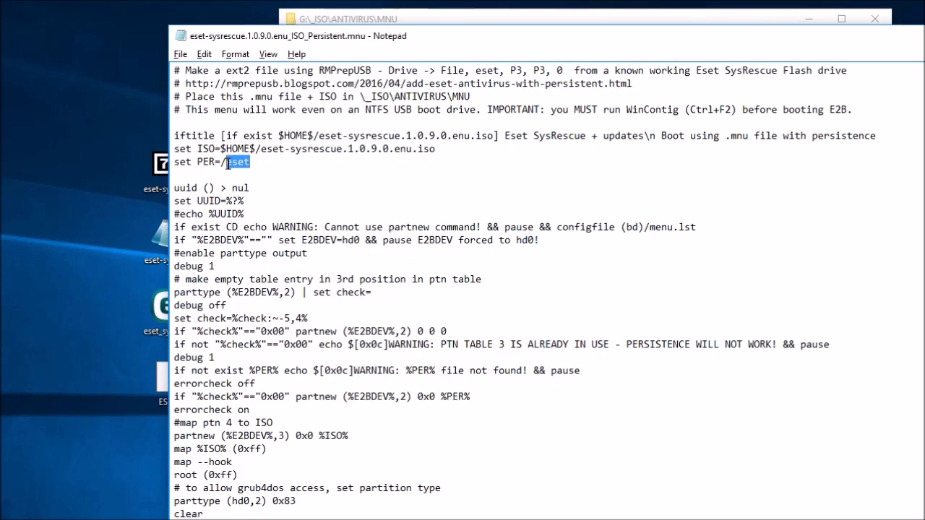
{"action": "left_click", "coordinate": [248, 164]}
{"action": "left_click_drag", "start_coordinate": [786, 40], "coordinate": [643, 67]}
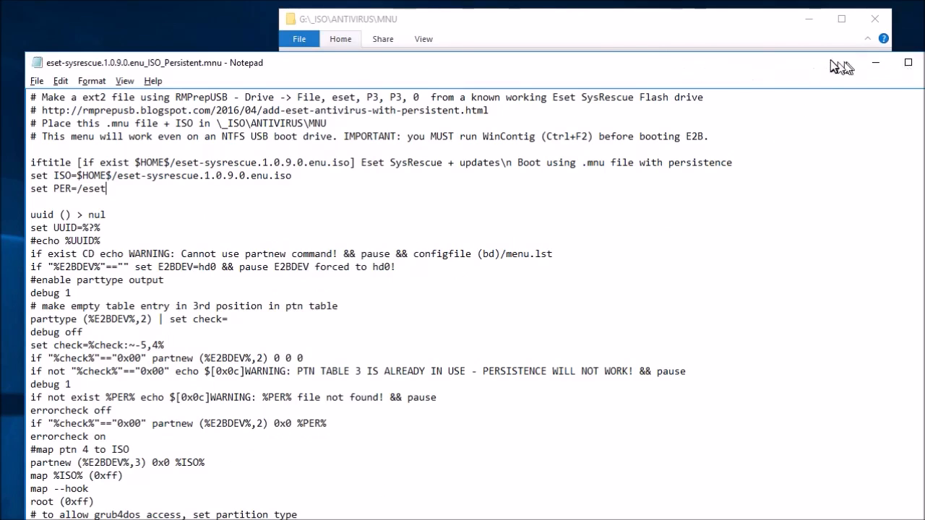
{"action": "left_click_drag", "start_coordinate": [831, 60], "coordinate": [773, 78]}
{"action": "left_click", "coordinate": [883, 82]}
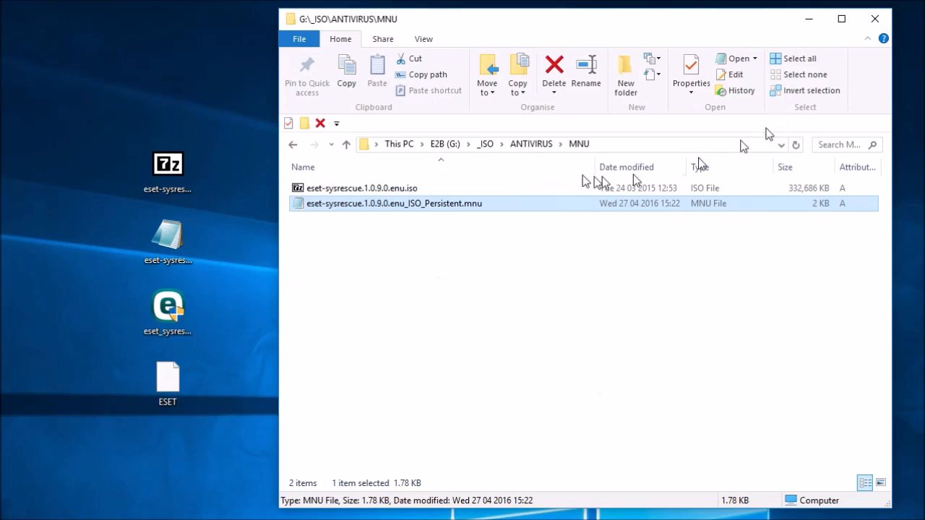
Step: Run MAKE_THIS_DRIVE_CONTIGUOUS.cmd from the root of the E2B (G:) drive
{"action": "left_click", "coordinate": [445, 144]}
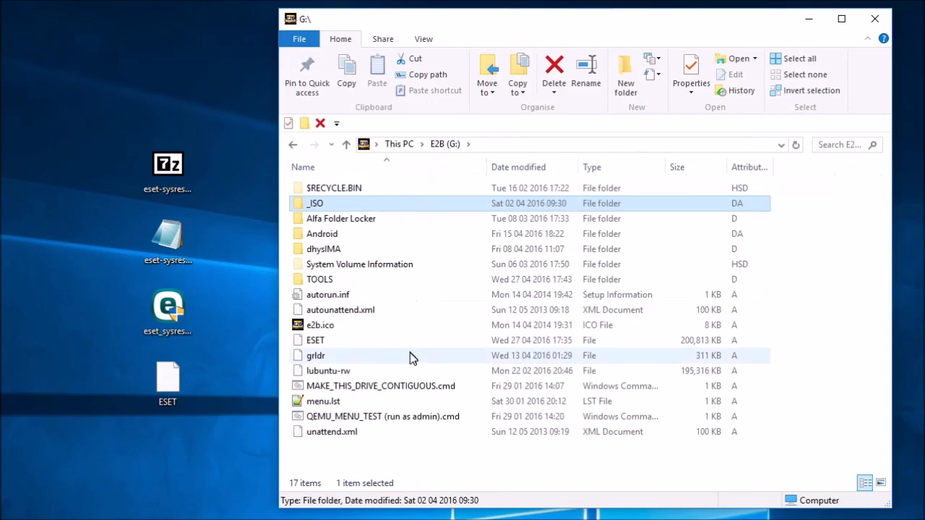
{"action": "double_click", "coordinate": [398, 385]}
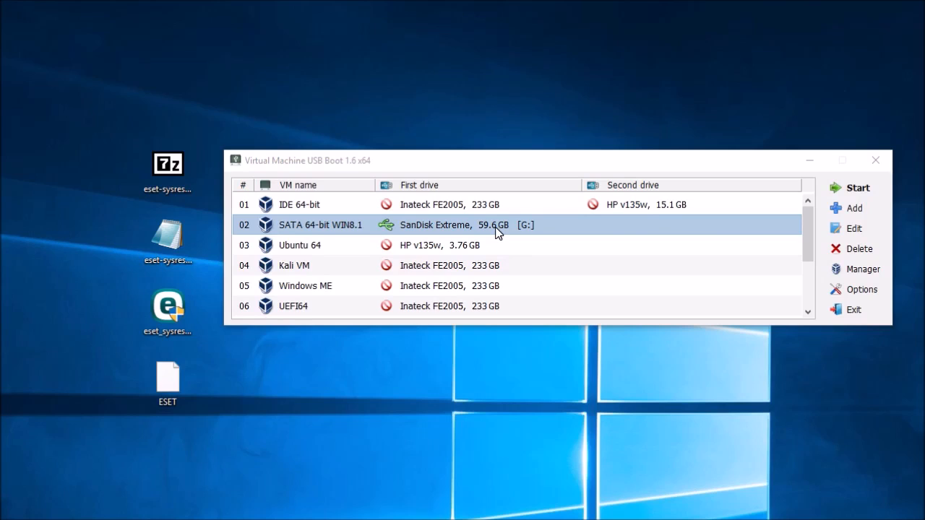
Step: Start the SATA 64-bit WIN8.1 virtual machine from the E2B drive and boot Eset SysRescue + updates from the ANTIVIRUS menu
{"action": "left_click", "coordinate": [860, 187]}
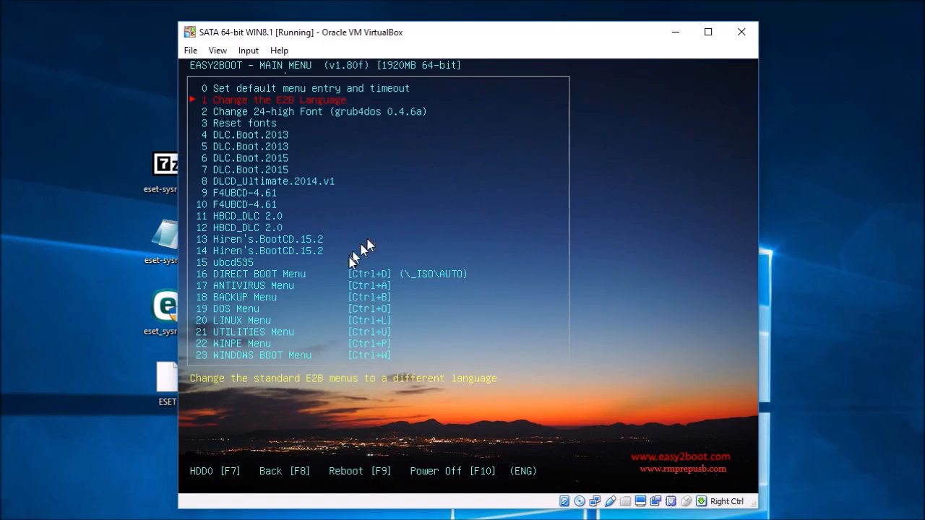
{"action": "type", "text": "17"}
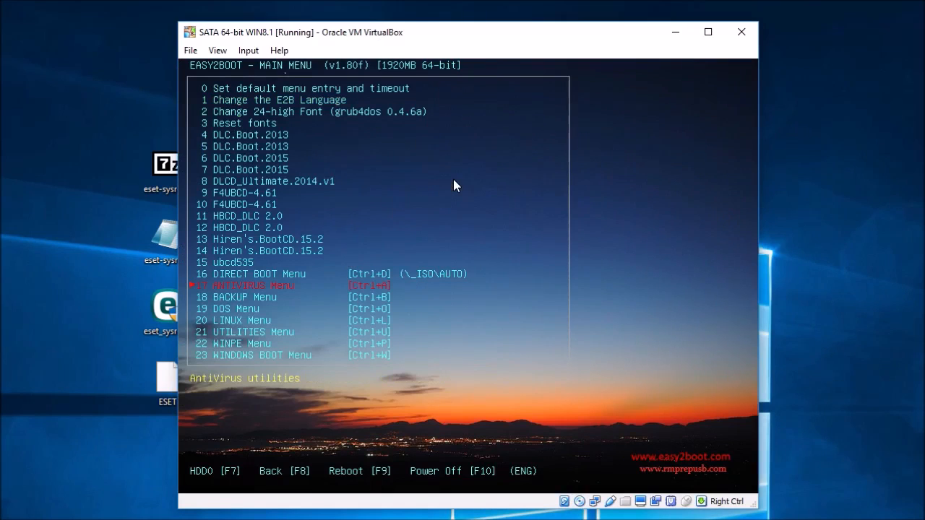
{"action": "key", "text": "Return"}
{"action": "key", "text": "2"}
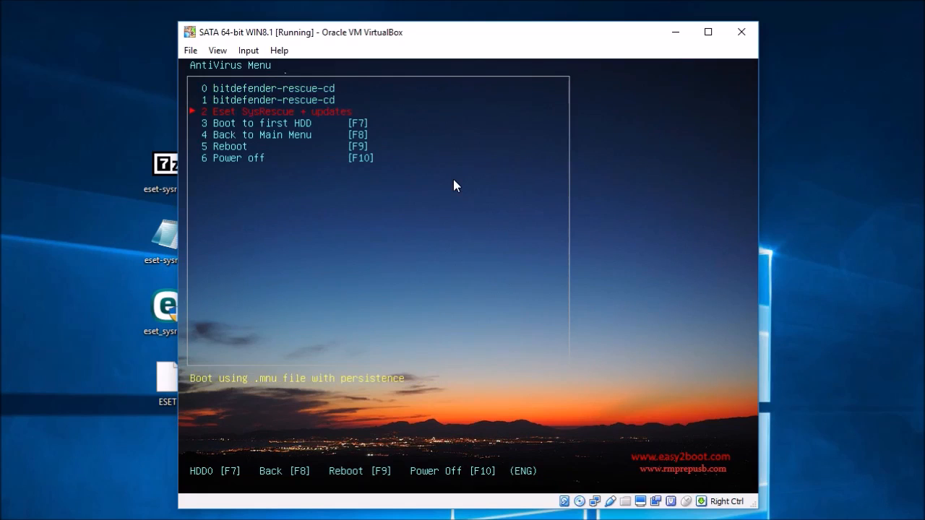
{"action": "key", "text": "Return"}
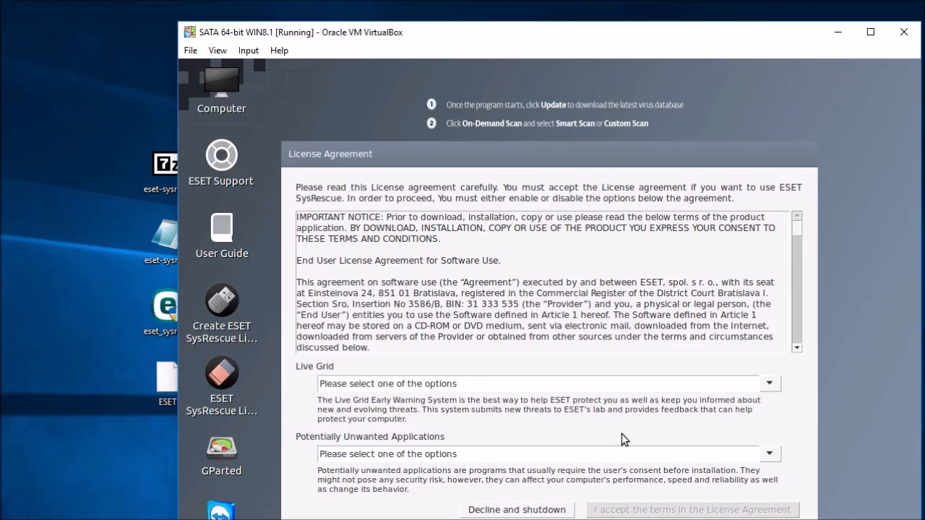
Step: Disable the Live Grid Early Warning System and detection of potentially unwanted applications, and accept the license agreement
{"action": "left_click", "coordinate": [765, 383]}
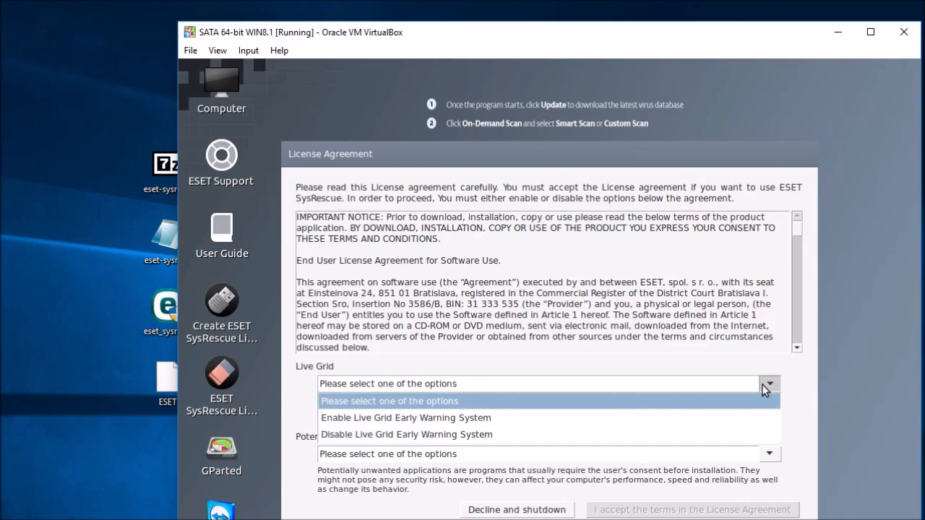
{"action": "left_click", "coordinate": [646, 436]}
{"action": "left_click", "coordinate": [656, 453]}
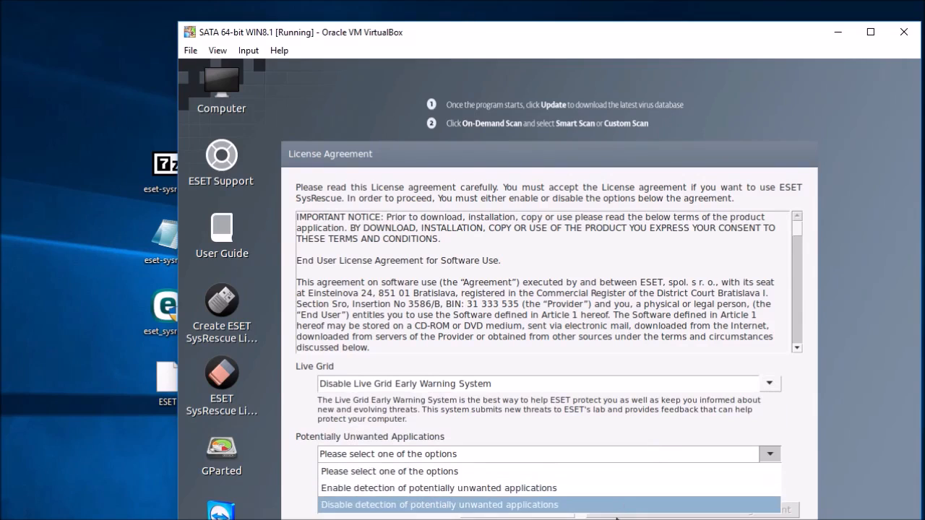
{"action": "left_click", "coordinate": [619, 515]}
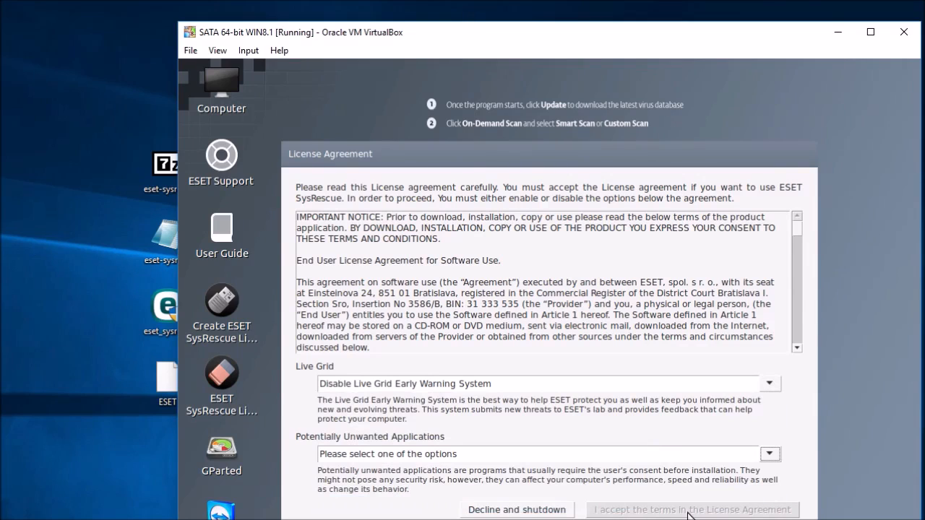
{"action": "left_click", "coordinate": [650, 454]}
{"action": "left_click", "coordinate": [627, 505]}
{"action": "left_click", "coordinate": [629, 509]}
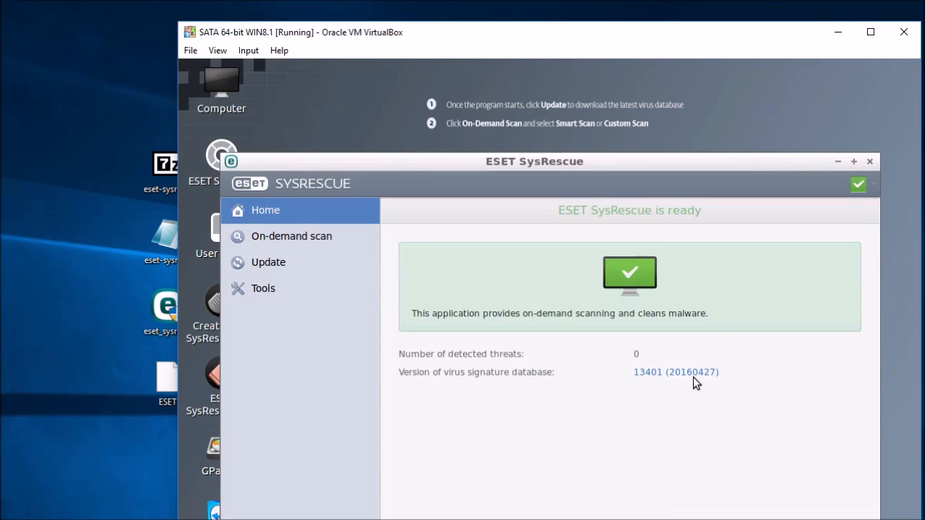
Step: Run a virus signature database update in ESET SysRescue and shut down the live session cleanly
{"action": "left_click", "coordinate": [270, 261]}
{"action": "left_click", "coordinate": [486, 264]}
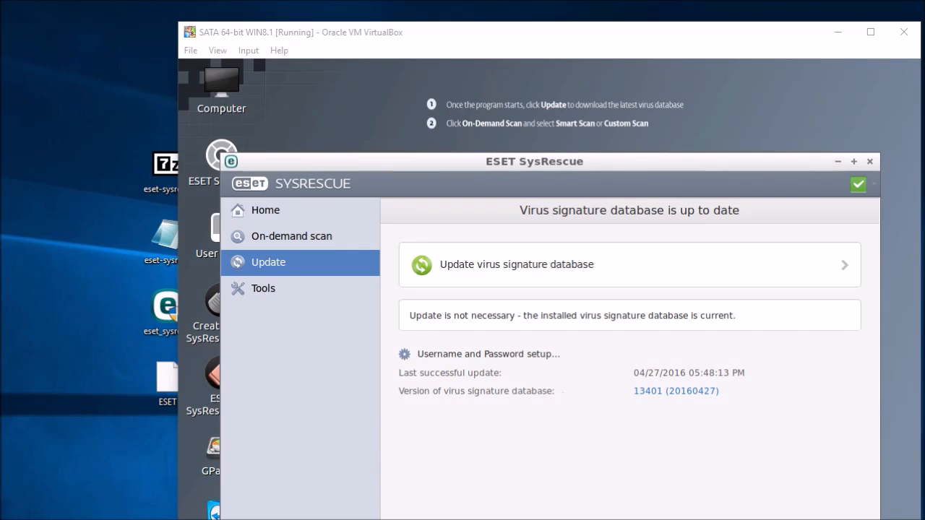
{"action": "left_click", "coordinate": [190, 519]}
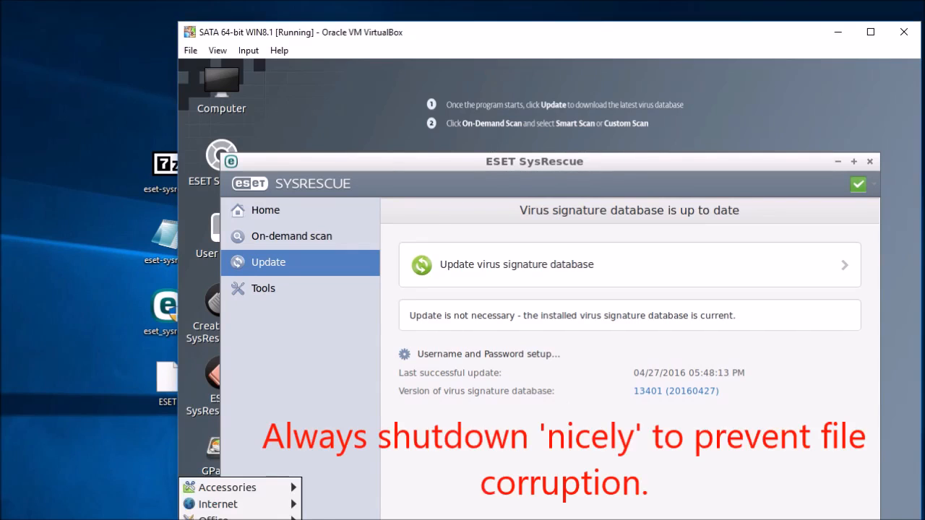
{"action": "left_click", "coordinate": [210, 519]}
{"action": "left_click", "coordinate": [480, 379]}
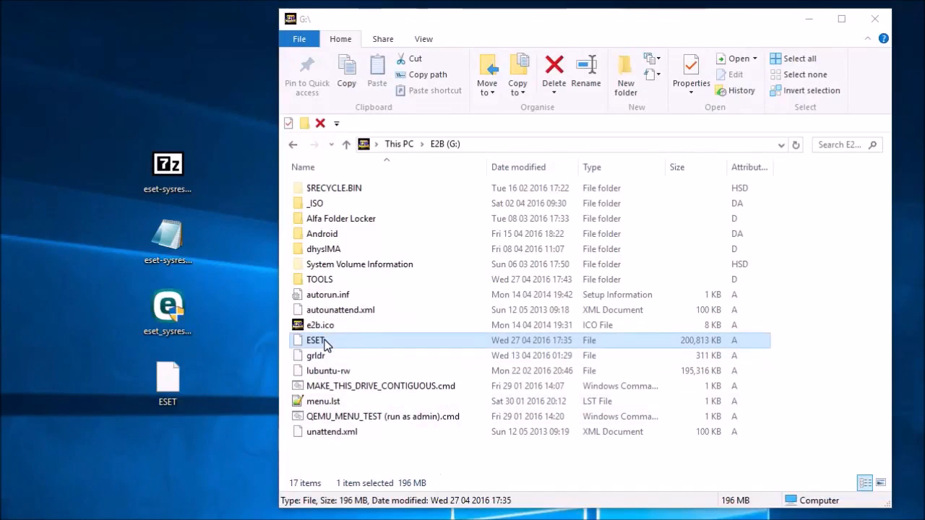
Step: Copy the ESET file from the root of the E2B drive into _ISO\ANTIVIRUS\MNU
{"action": "right_click", "coordinate": [340, 343]}
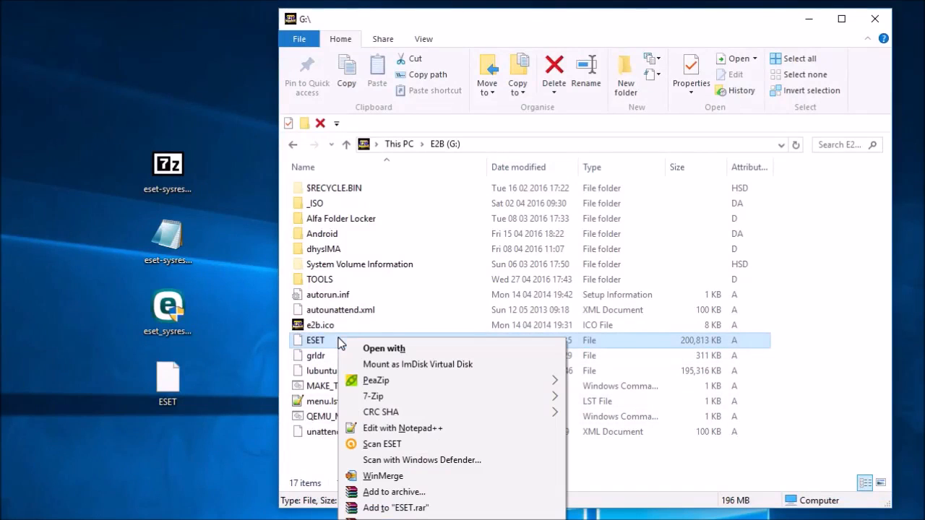
{"action": "left_click", "coordinate": [386, 519]}
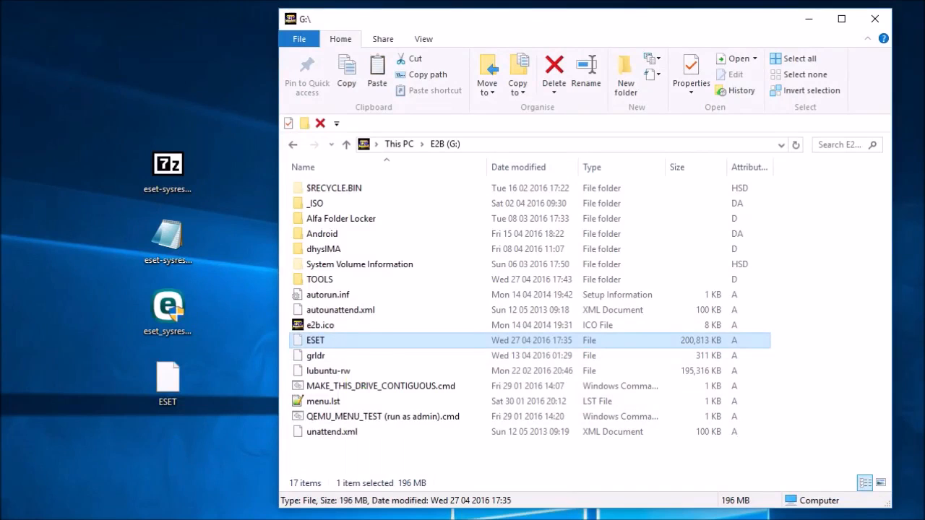
{"action": "double_click", "coordinate": [334, 208]}
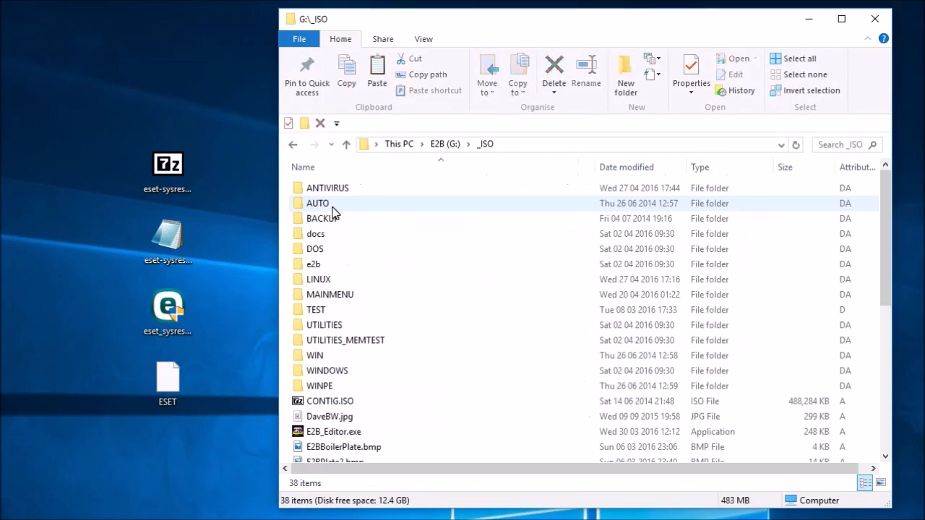
{"action": "double_click", "coordinate": [333, 190]}
{"action": "double_click", "coordinate": [333, 192]}
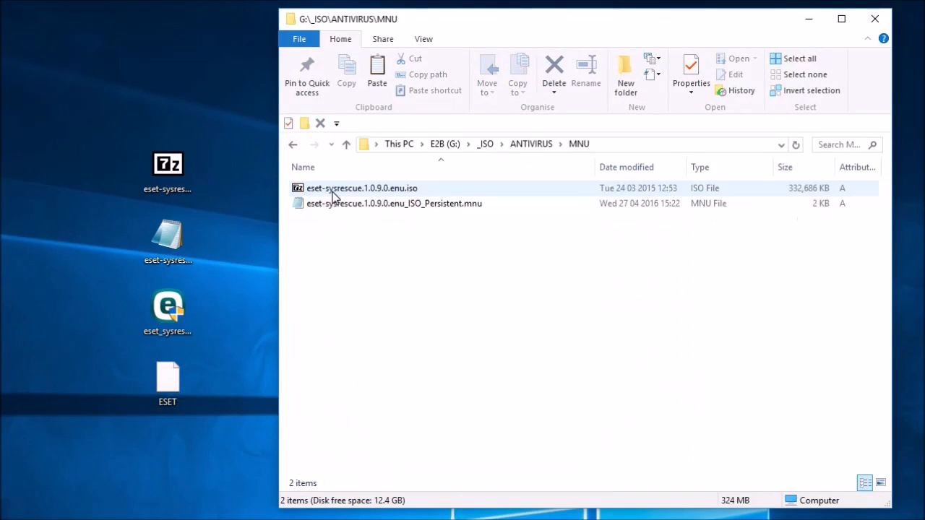
{"action": "right_click", "coordinate": [377, 271]}
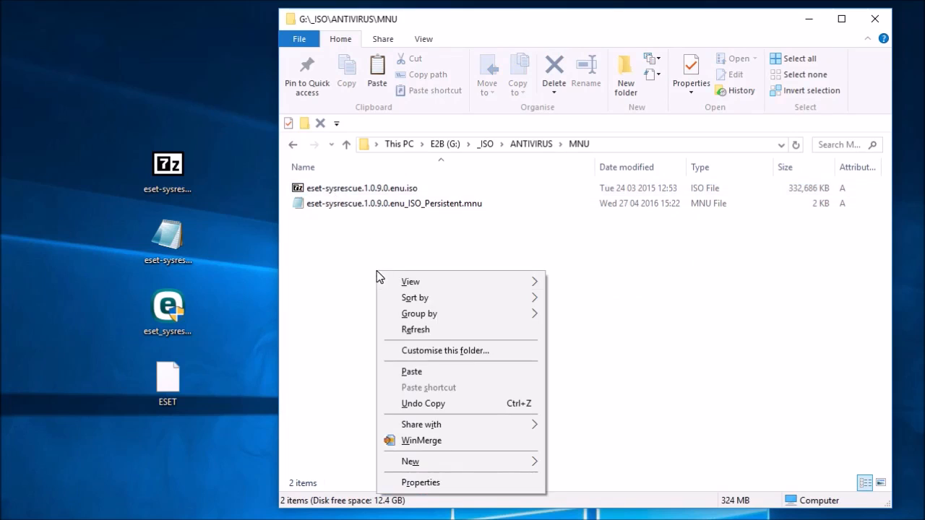
{"action": "left_click", "coordinate": [444, 372]}
Step: Rename the ESET copy in the MNU folder as ESET-rw
{"action": "left_click", "coordinate": [340, 221]}
{"action": "left_click", "coordinate": [341, 220]}
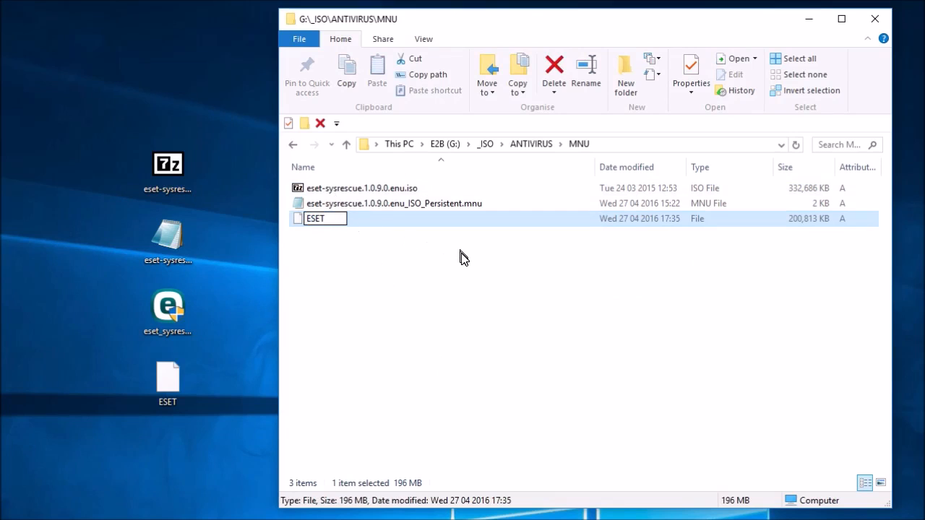
{"action": "type", "text": "-rw"}
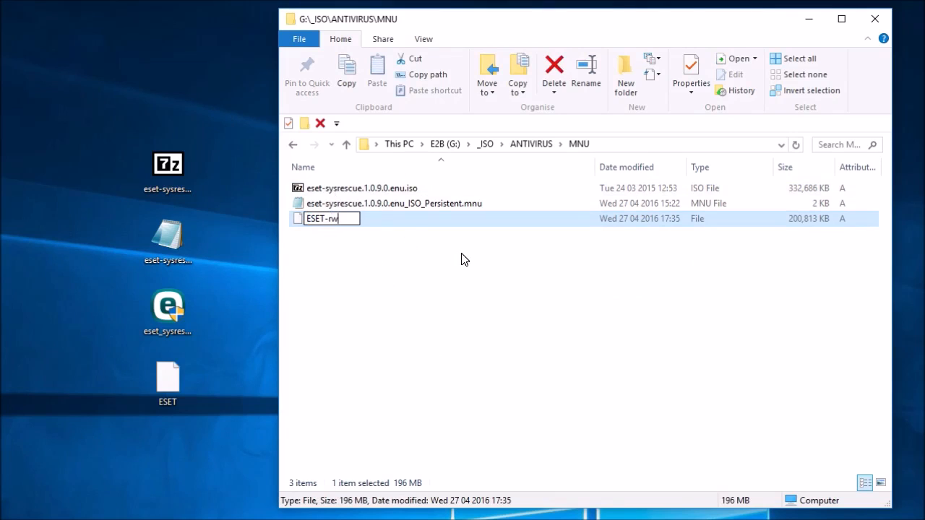
{"action": "key", "text": "Return"}
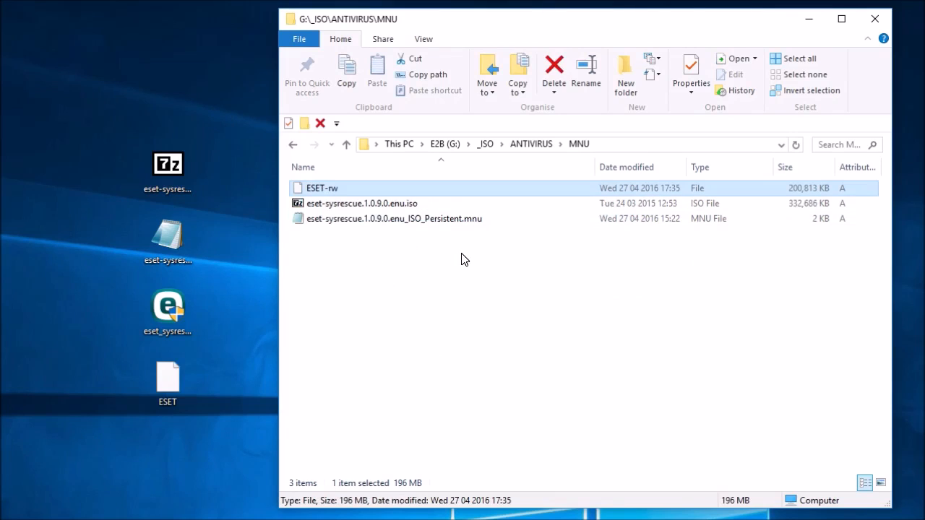
Step: Open eset-sysrescue.1.0.9.0.enu_ISO_Persistent.mnu from the MNU folder for editing and set its PER path to $HOME$/eset-rw
{"action": "double_click", "coordinate": [435, 218]}
{"action": "left_click_drag", "start_coordinate": [206, 81], "coordinate": [408, 37]}
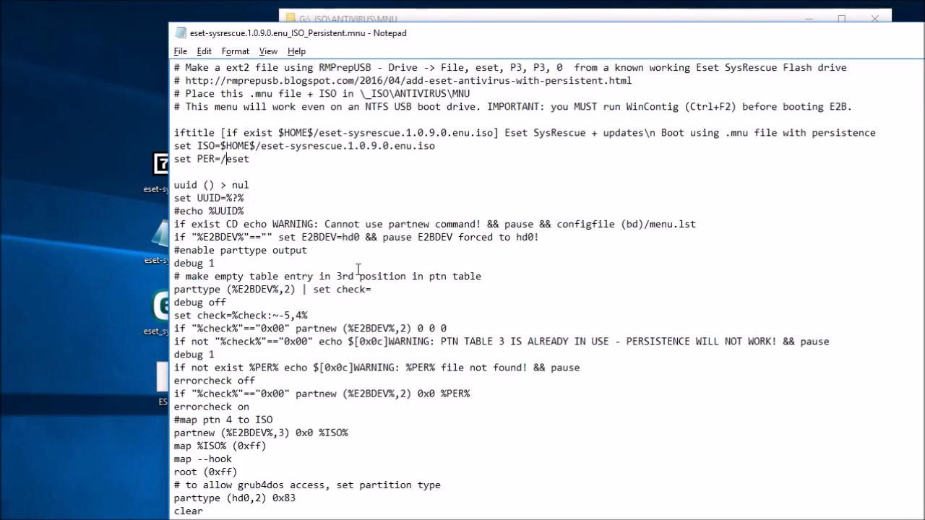
{"action": "type", "text": "$HOME$"}
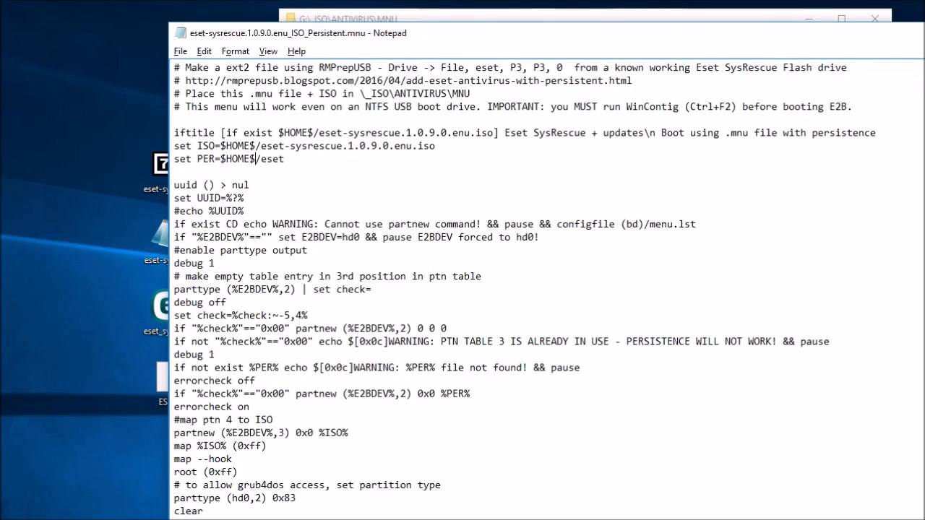
{"action": "key", "text": "End"}
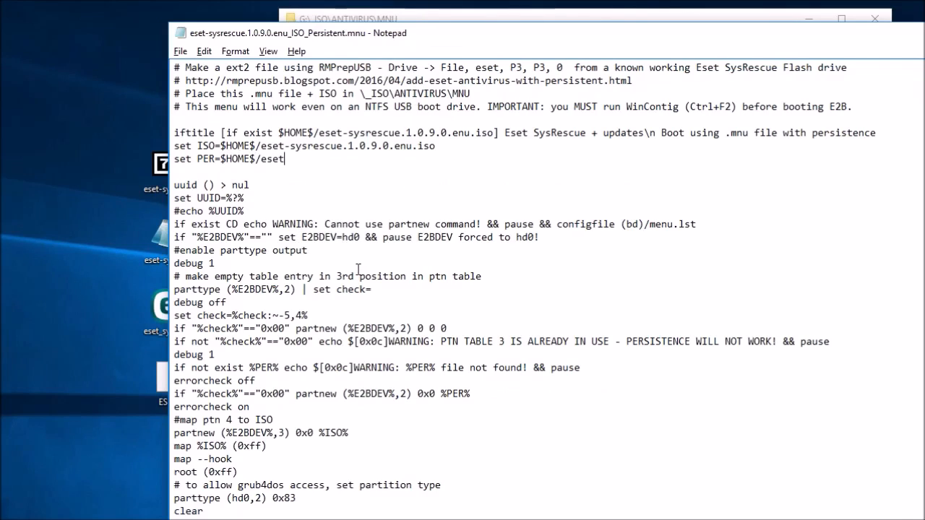
{"action": "type", "text": "-rw"}
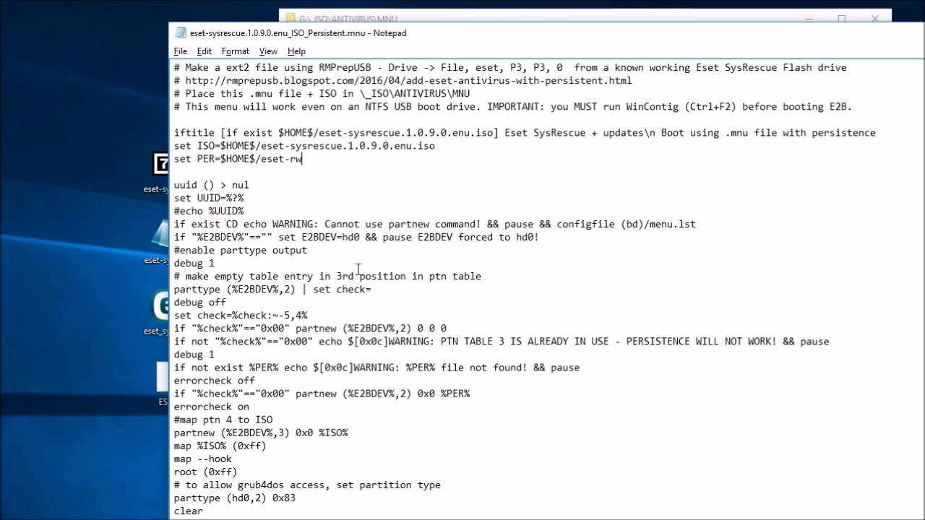
Step: Change the file name in the PER line to uppercase ESET, so the line reads set PER=$HOME$/ESET-rw
{"action": "key", "text": "Left"}
{"action": "key", "text": "Left"}
{"action": "key", "text": "Left"}
{"action": "key", "text": "BackSpace"}
{"action": "key", "text": "BackSpace"}
{"action": "key", "text": "BackSpace"}
{"action": "key", "text": "BackSpace"}
{"action": "type", "text": "EXT"}
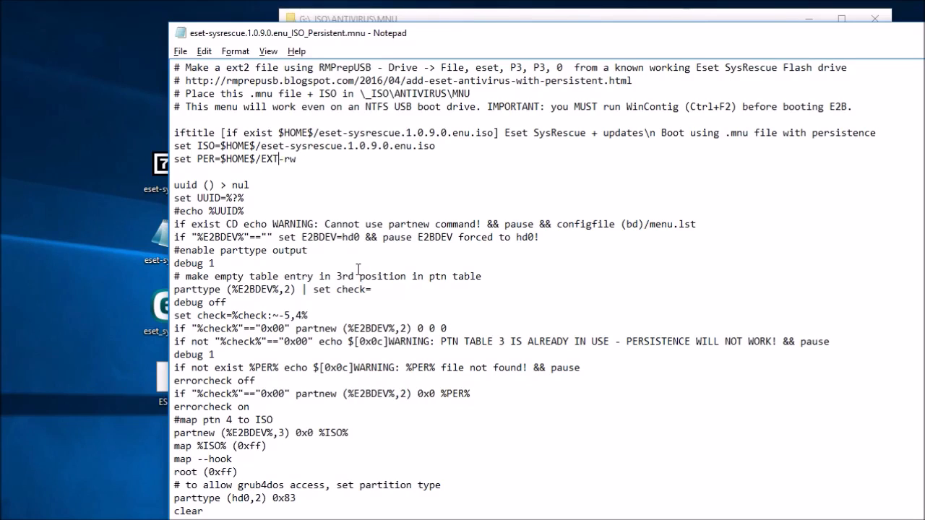
{"action": "key", "text": "BackSpace"}
{"action": "key", "text": "BackSpace"}
{"action": "type", "text": "SET"}
Step: Save the edited .mnu file and close it, returning to the MNU folder with nothing selected
{"action": "left_click", "coordinate": [253, 173]}
{"action": "left_click", "coordinate": [178, 53]}
{"action": "left_click", "coordinate": [193, 99]}
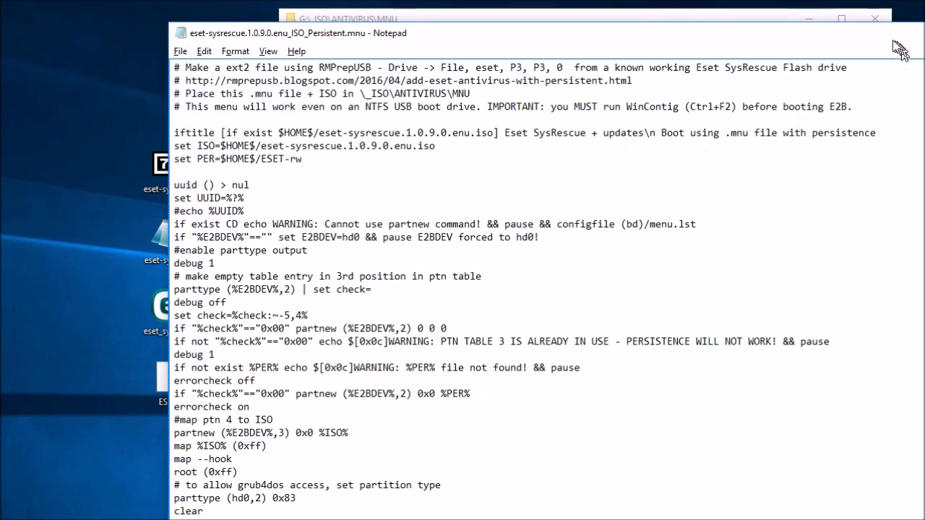
{"action": "left_click_drag", "start_coordinate": [899, 36], "coordinate": [653, 74]}
{"action": "left_click", "coordinate": [836, 73]}
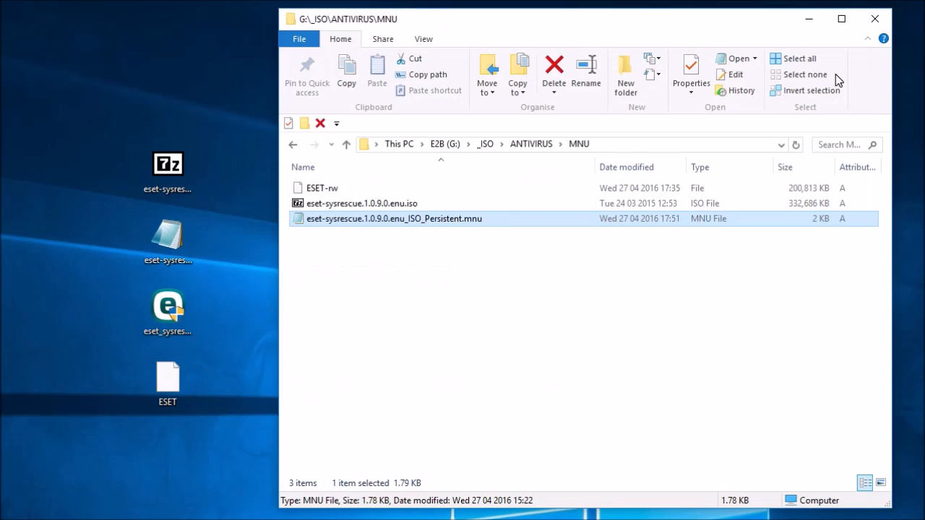
{"action": "left_click", "coordinate": [414, 281]}
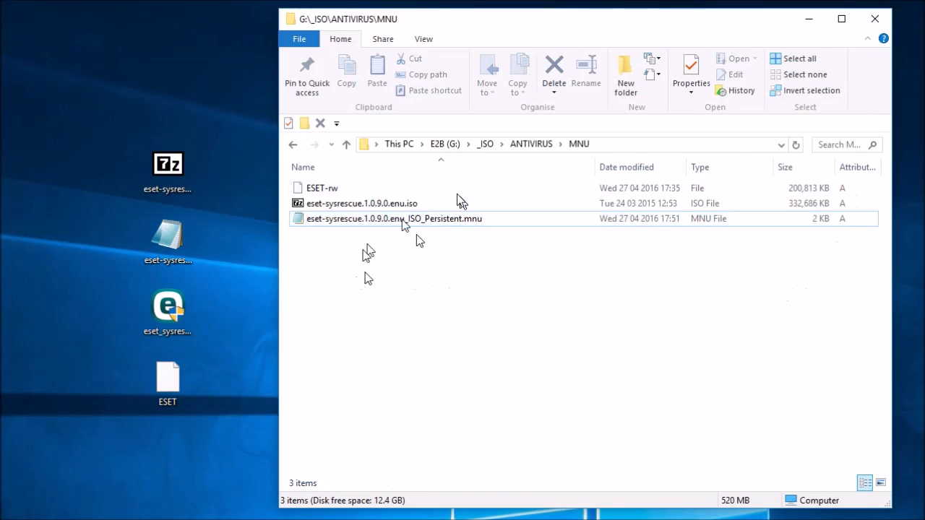